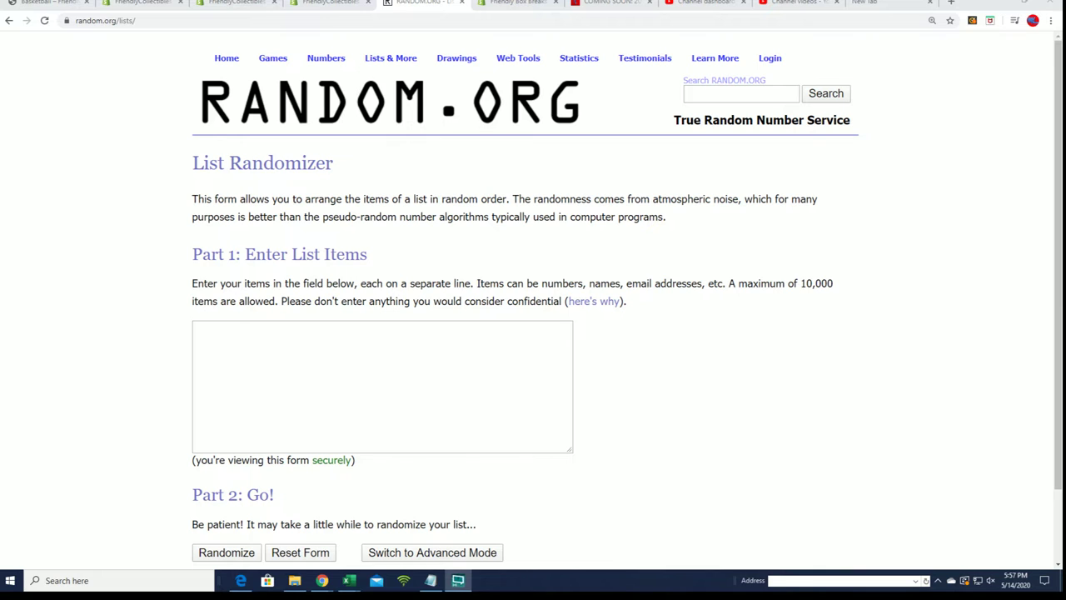
# - Copy the 29 owner names from the Notepad notes
pyautogui.click(431, 581)
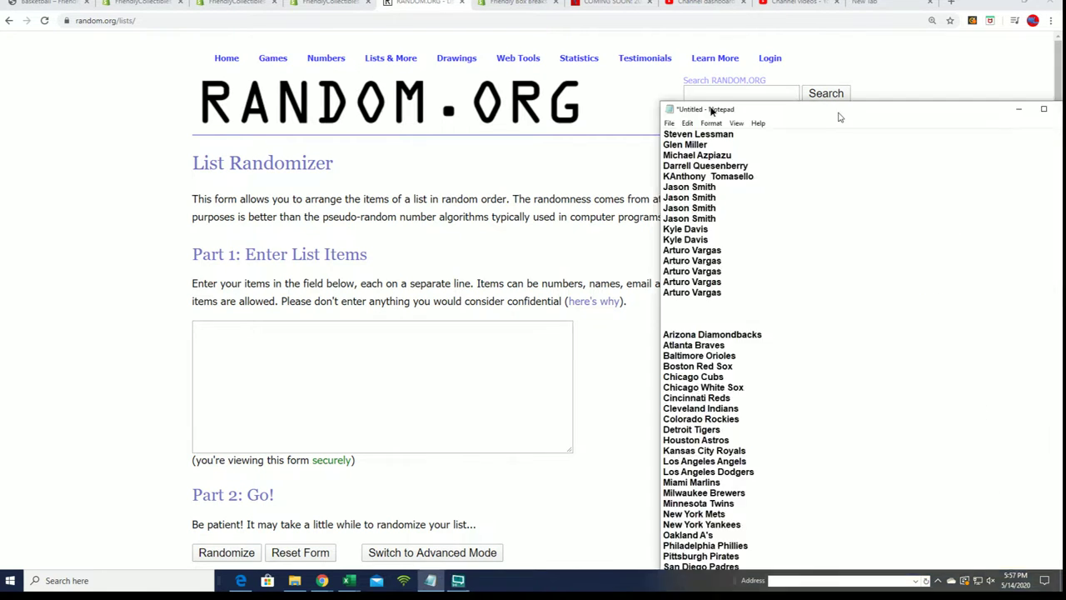
pyautogui.moveTo(832, 112); pyautogui.dragTo(428, 55)
pyautogui.scroll(5, 421, 352)
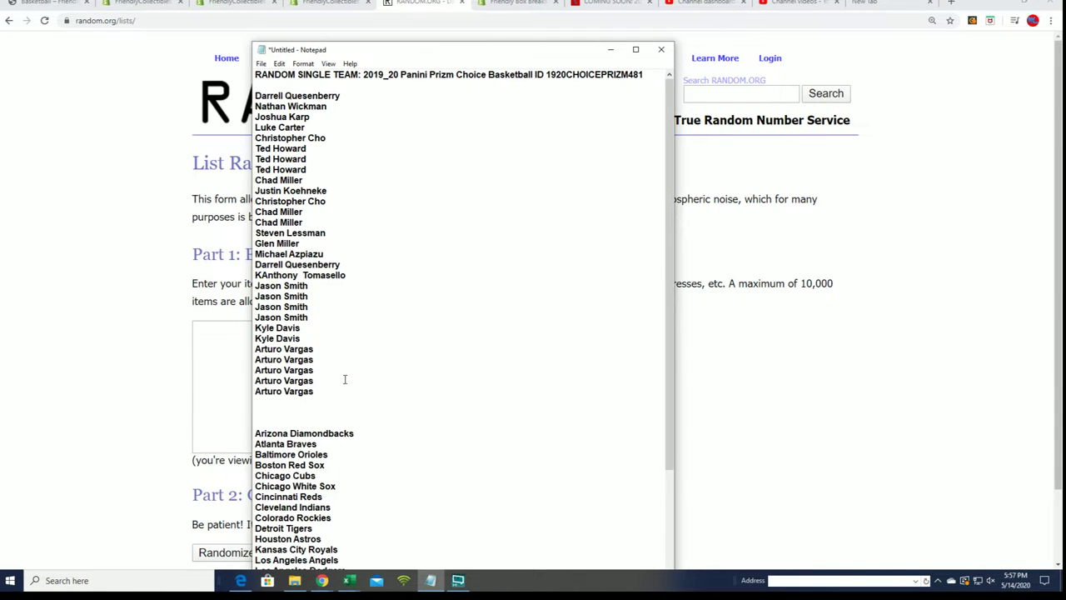
pyautogui.moveTo(314, 391)
pyautogui.mouseDown()
pyautogui.moveTo(259, 214)
pyautogui.moveTo(249, 94)
pyautogui.mouseUp()
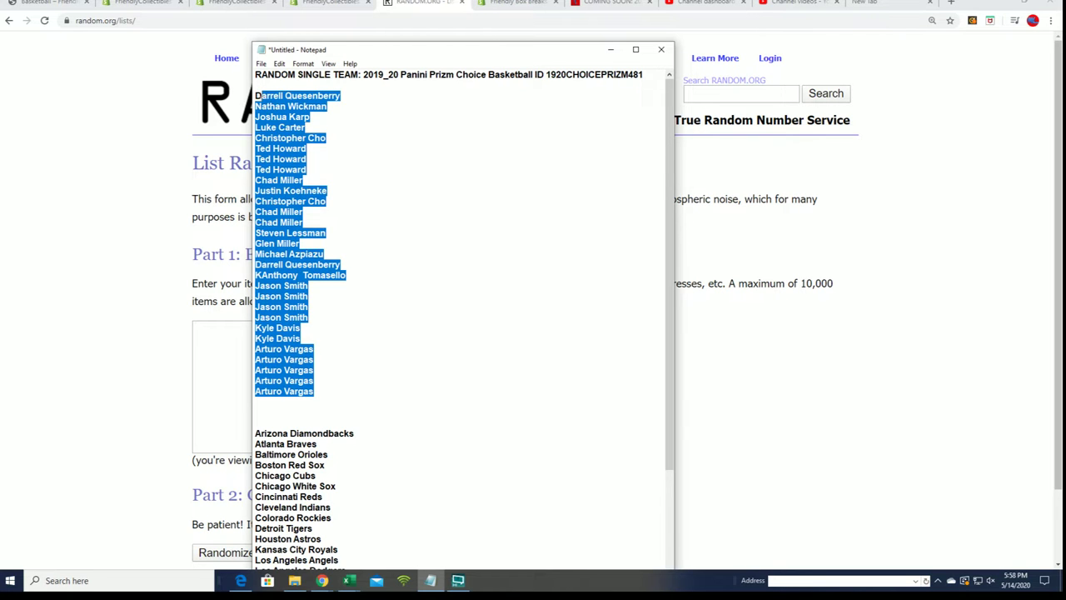
pyautogui.rightClick(303, 131)
pyautogui.click(314, 166)
# - Paste the owner names into the List Randomizer's list field
pyautogui.click(213, 334)
pyautogui.rightClick(214, 334)
pyautogui.click(237, 421)
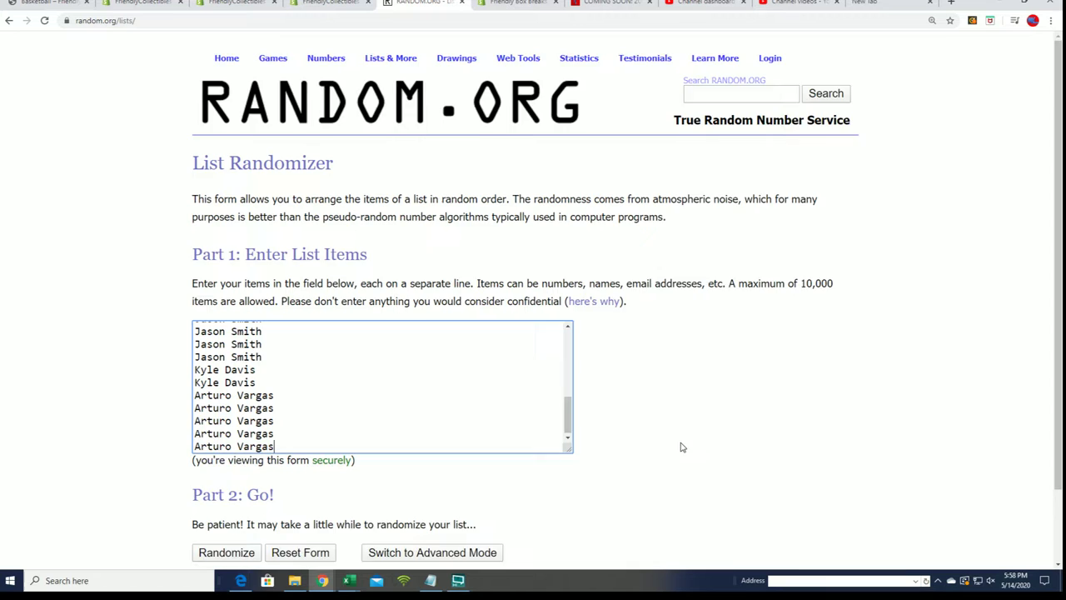
pyautogui.scroll(-2, 681, 445)
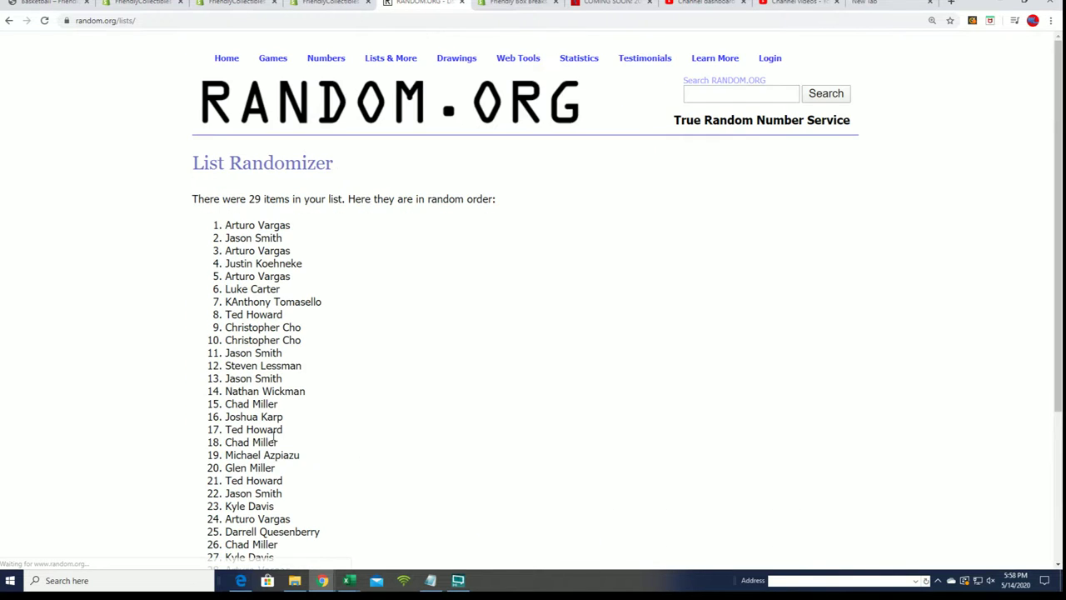
pyautogui.scroll(-2, 237, 450)
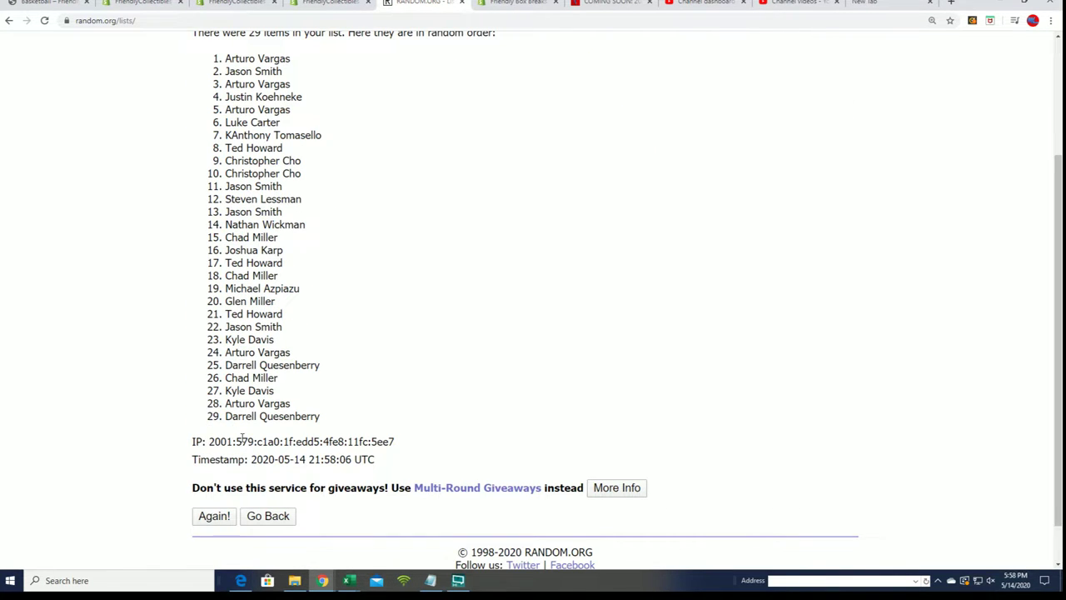
pyautogui.scroll(1, 240, 438)
pyautogui.scroll(1, 241, 438)
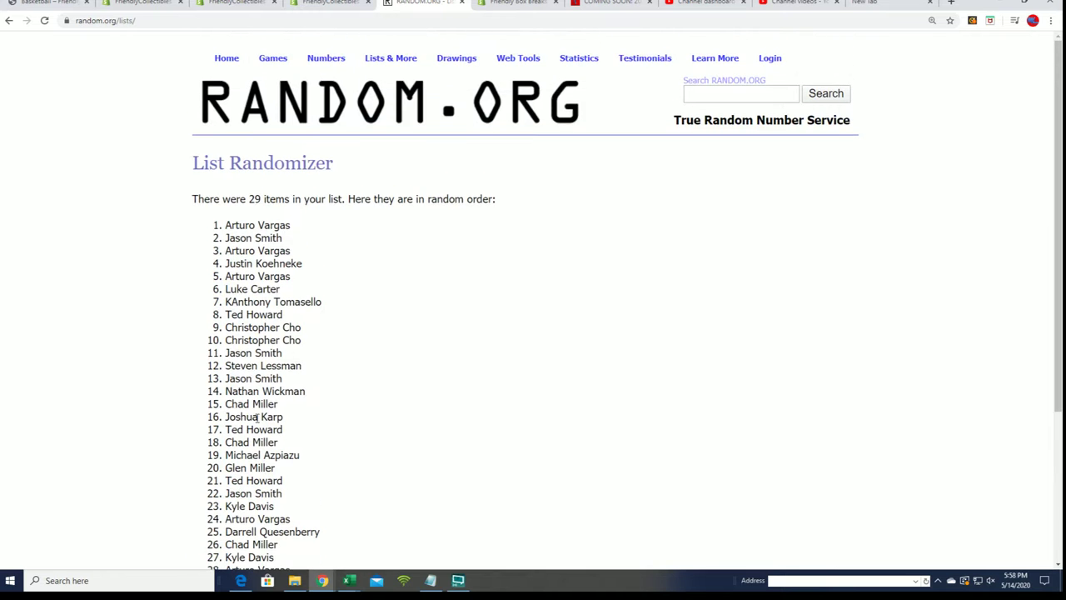
# - Reload a blank List Randomizer form from Lists & More
pyautogui.moveTo(367, 60)
pyautogui.click(403, 77)
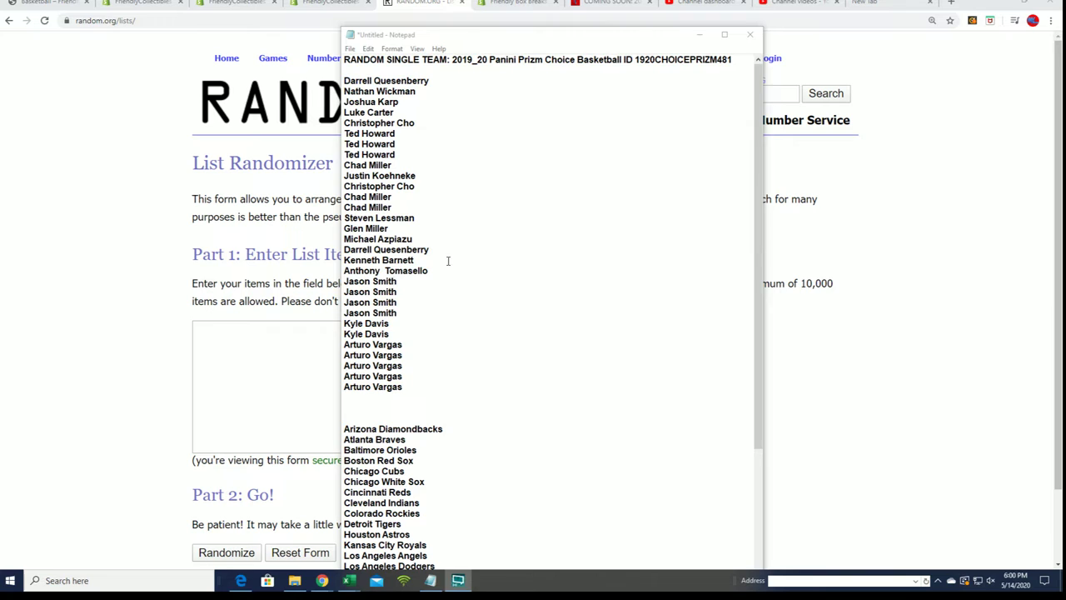
# - Copy all 30 owner names from the notes into the randomizer's list field
pyautogui.moveTo(430, 271)
pyautogui.mouseDown()
pyautogui.moveTo(344, 275)
pyautogui.moveTo(344, 261)
pyautogui.mouseUp()
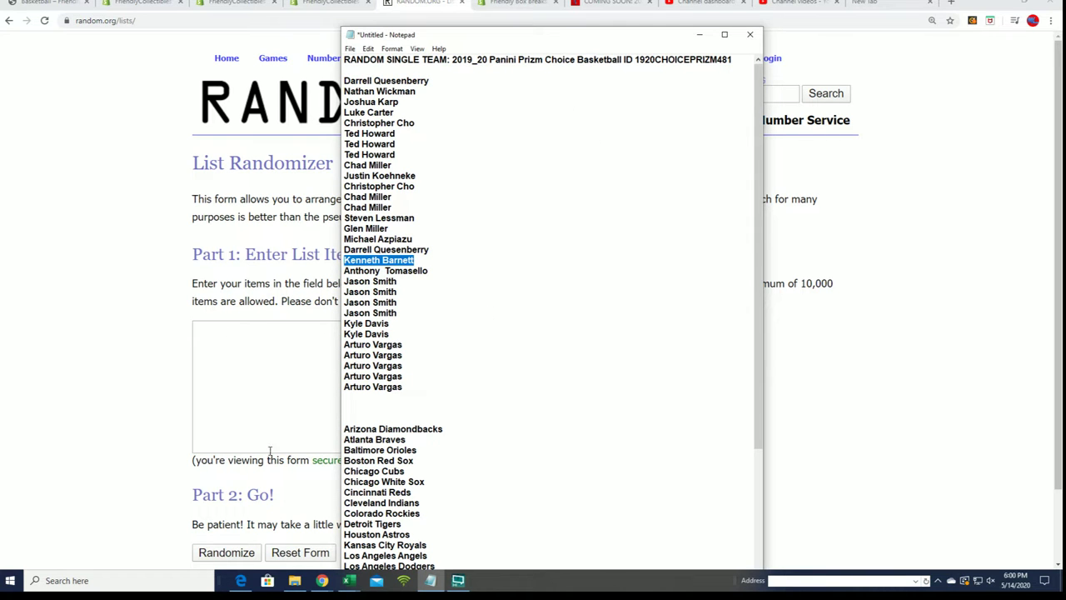
pyautogui.moveTo(403, 387)
pyautogui.mouseDown()
pyautogui.moveTo(344, 282)
pyautogui.moveTo(366, 90)
pyautogui.moveTo(344, 80)
pyautogui.mouseUp()
pyautogui.rightClick(372, 88)
pyautogui.click(400, 137)
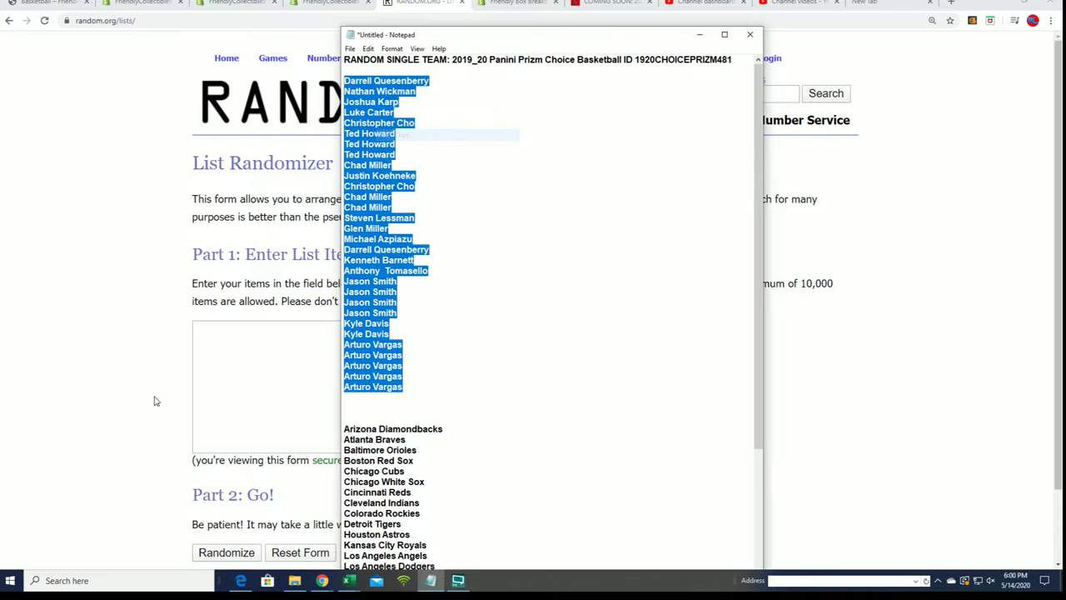
pyautogui.click(197, 355)
pyautogui.rightClick(219, 333)
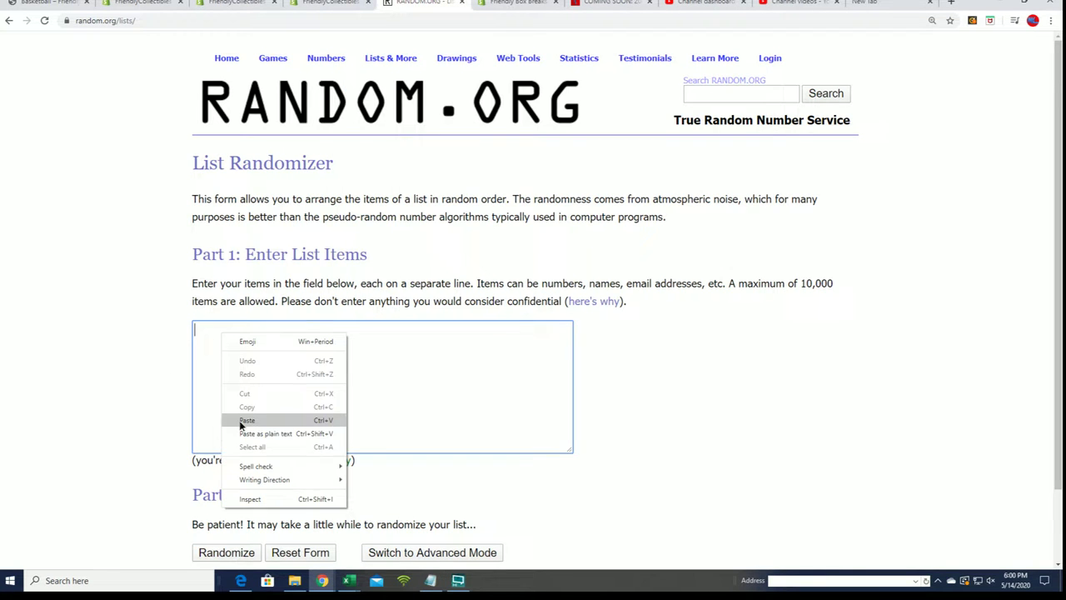
pyautogui.click(241, 421)
# - Randomize the owner list, then reshuffle it six more times with Again!
pyautogui.scroll(-2, 628, 429)
pyautogui.click(226, 468)
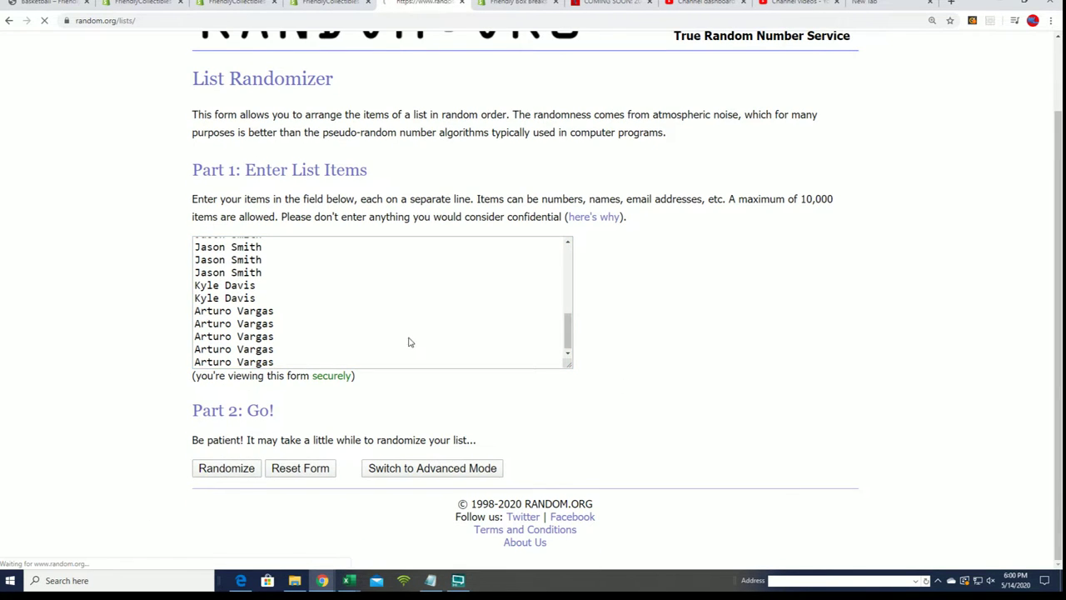
pyautogui.click(215, 470)
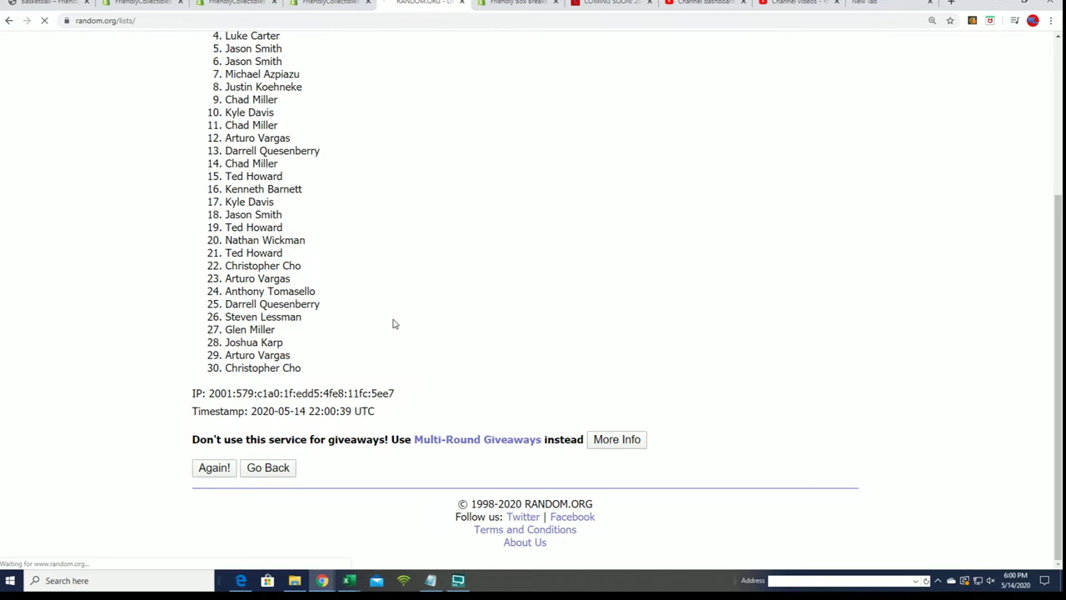
pyautogui.click(213, 466)
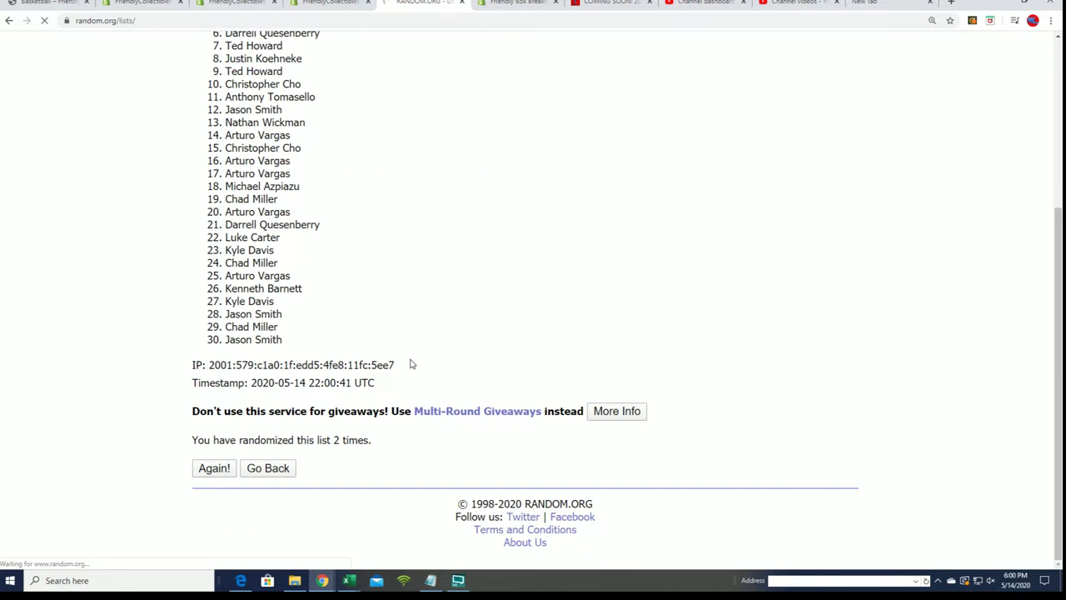
pyautogui.click(214, 466)
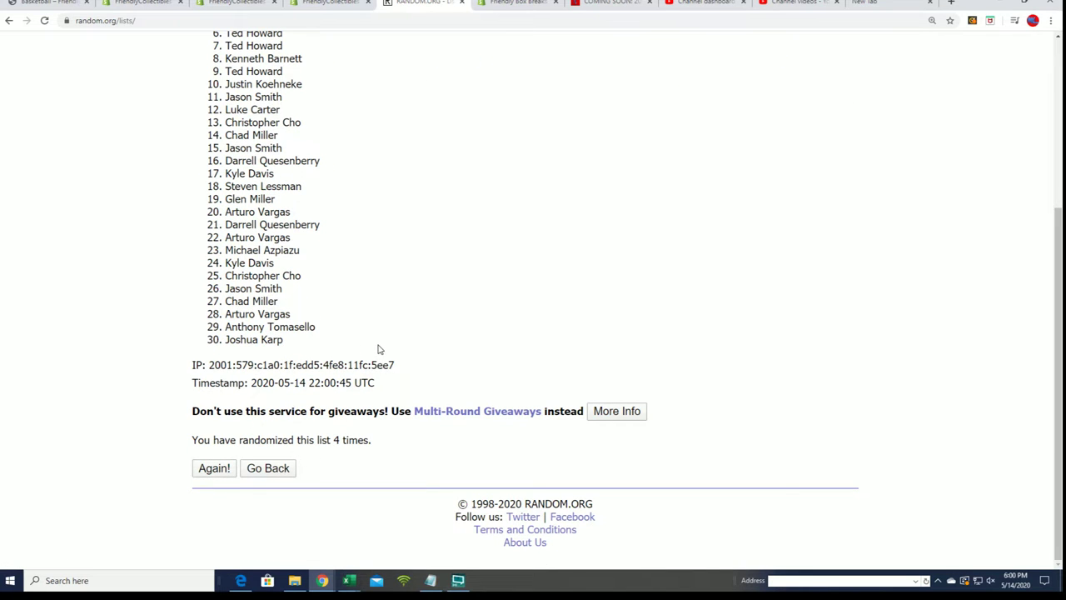
pyautogui.click(202, 468)
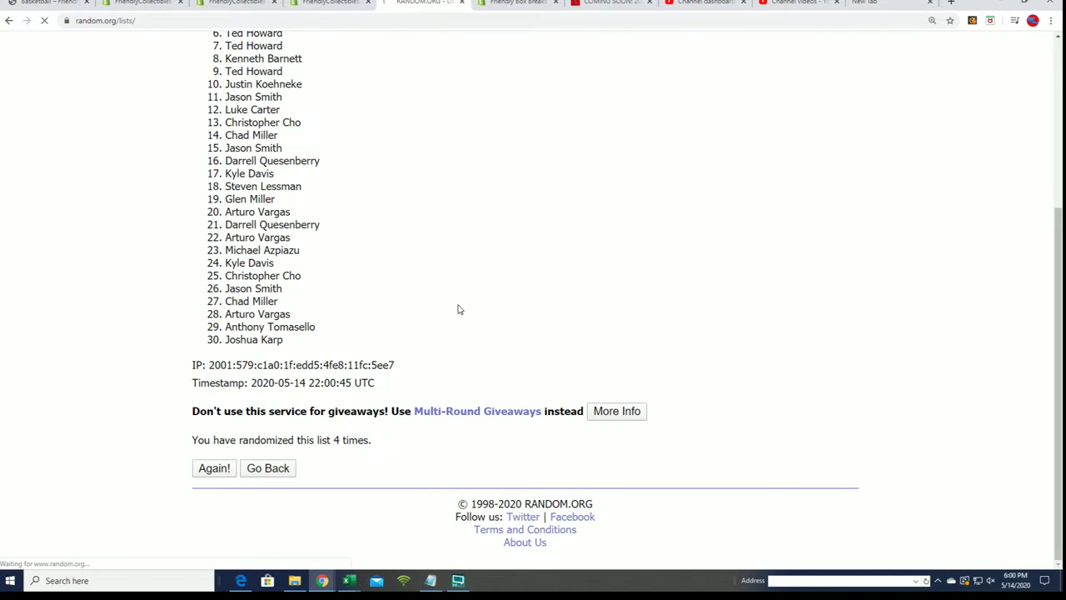
pyautogui.click(214, 466)
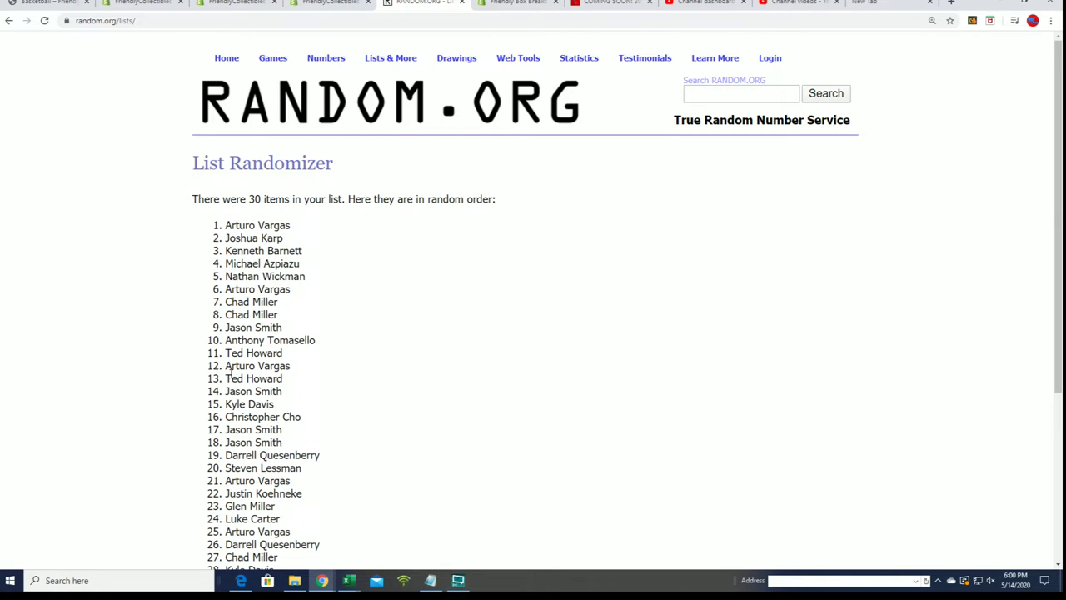
pyautogui.scroll(-2, 250, 375)
pyautogui.scroll(-2, 238, 384)
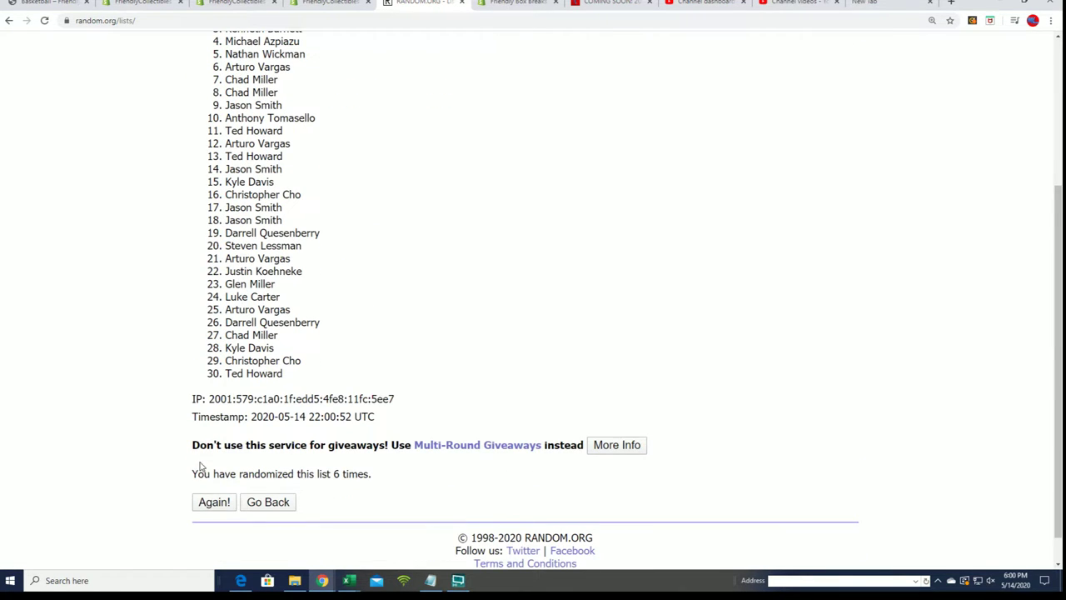
pyautogui.click(212, 505)
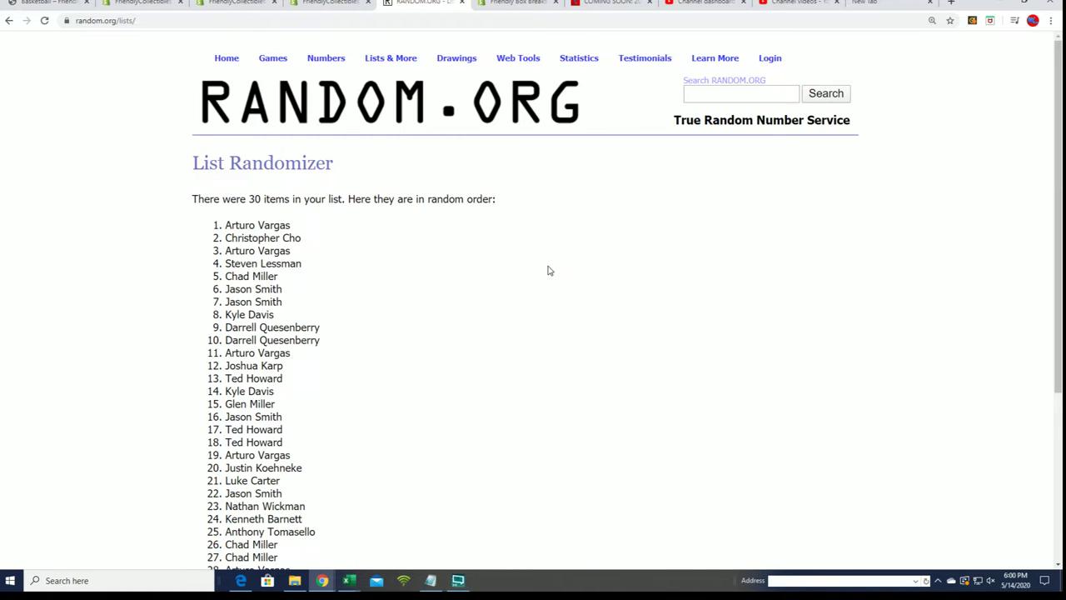
# - Copy the final randomized owner list starting from item 1
pyautogui.scroll(-1, 335, 170)
pyautogui.moveTo(234, 171); pyautogui.dragTo(268, 350)
pyautogui.moveTo(221, 163)
pyautogui.mouseDown()
pyautogui.moveTo(275, 350)
pyautogui.moveTo(279, 421)
pyautogui.moveTo(275, 353)
pyautogui.moveTo(307, 373)
pyautogui.mouseUp()
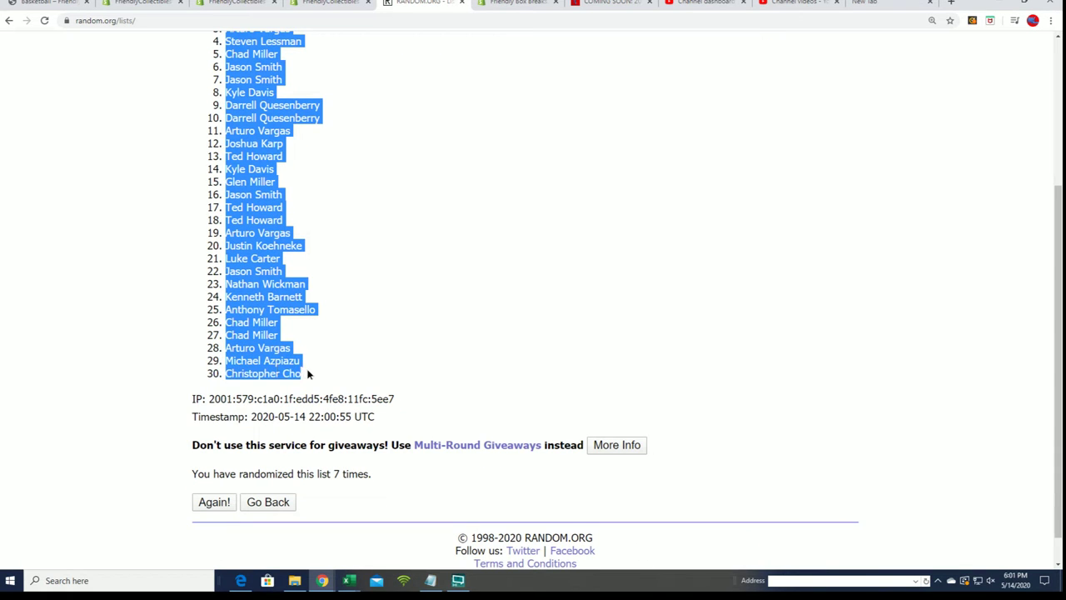
pyautogui.rightClick(256, 321)
pyautogui.click(282, 331)
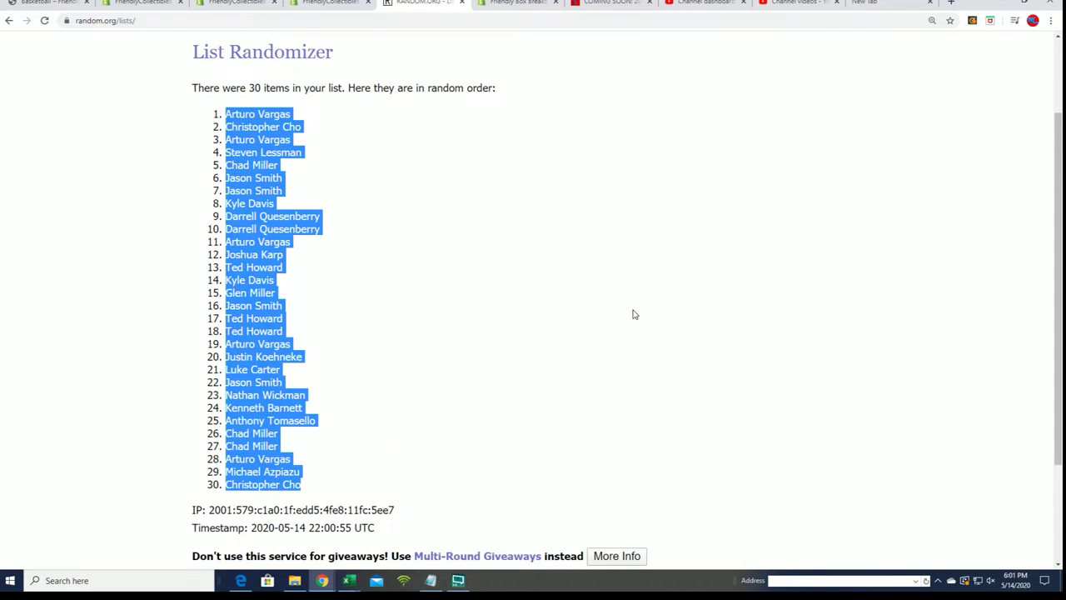
# - Paste the randomized owners into cell A2 as plain text
pyautogui.scroll(-1, 620, 317)
pyautogui.scroll(1, 450, 388)
pyautogui.hotkey('alt', 'Tab')
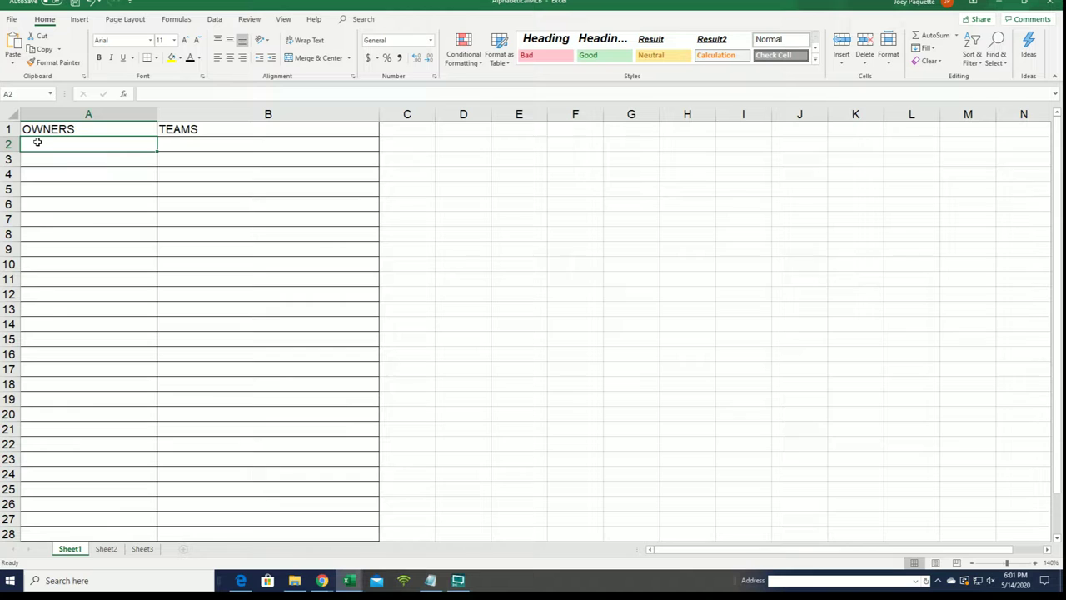
pyautogui.rightClick(37, 143)
pyautogui.click(69, 206)
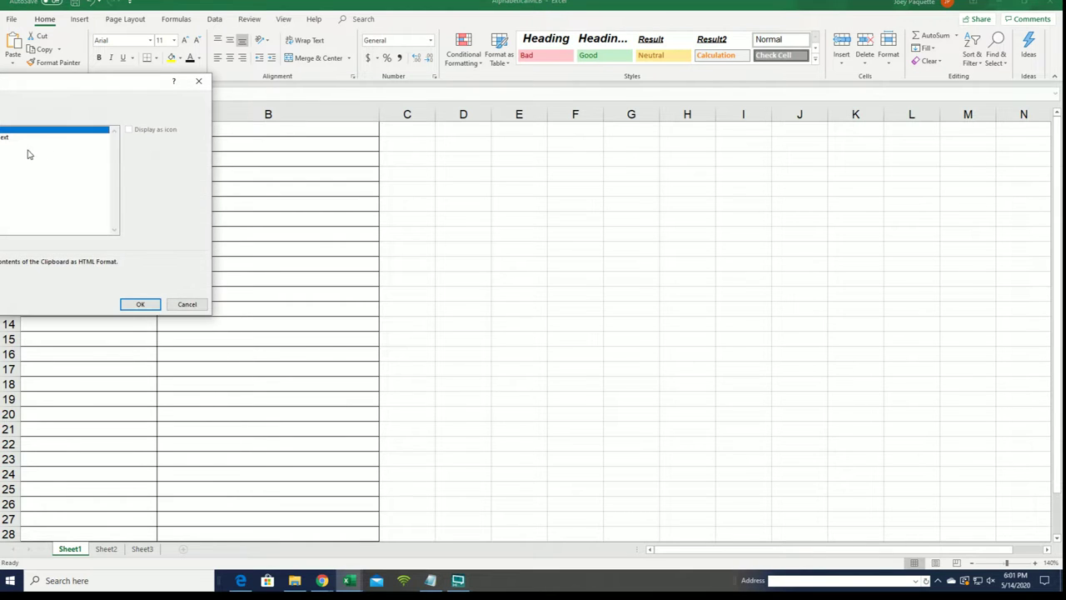
pyautogui.click(7, 144)
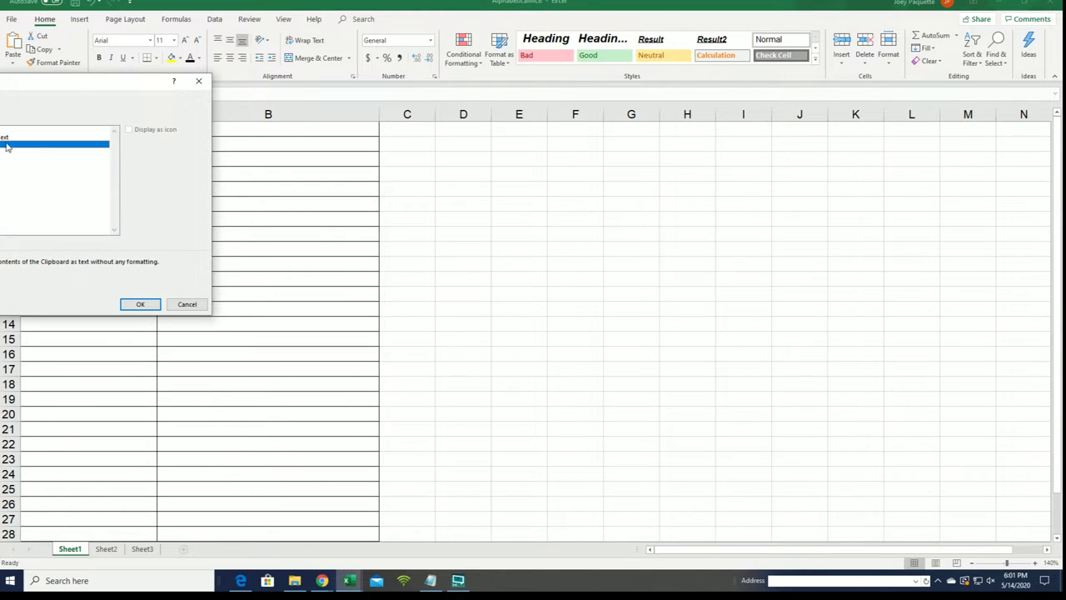
pyautogui.click(142, 305)
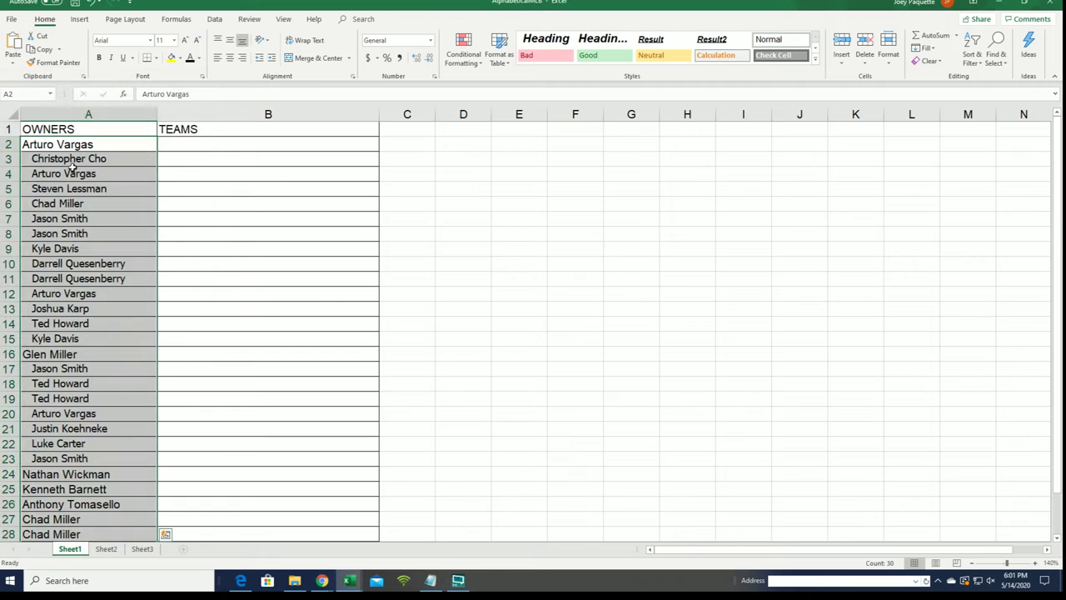
# - Narrow column A to fit the names and zoom out to 120%
pyautogui.click(154, 114)
pyautogui.moveTo(156, 114); pyautogui.dragTo(129, 129)
pyautogui.click(145, 142)
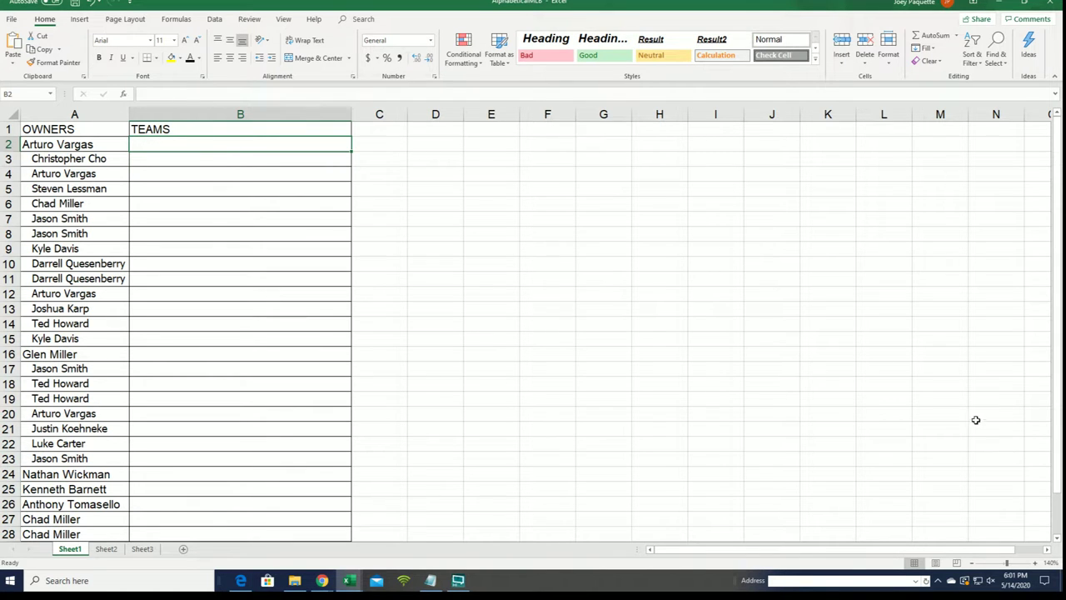
pyautogui.click(971, 564)
pyautogui.click(971, 564)
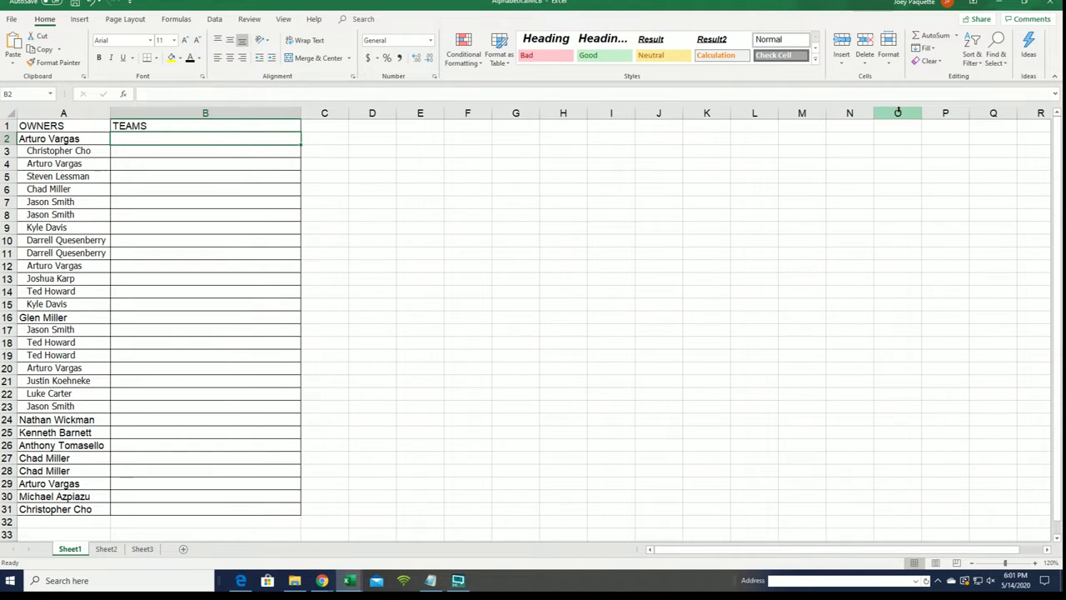
# - Return to the browser and load a fresh List Randomizer form
pyautogui.click(1009, 2)
pyautogui.scroll(2, 383, 207)
pyautogui.moveTo(391, 57)
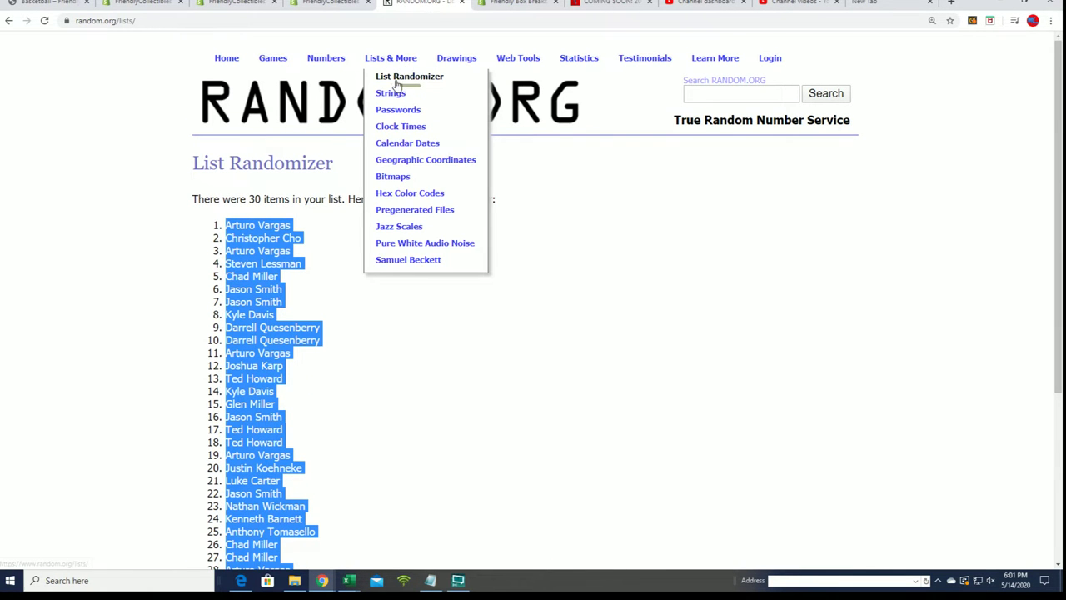
pyautogui.click(403, 75)
# - Copy the MLB team list from the notes
pyautogui.click(431, 579)
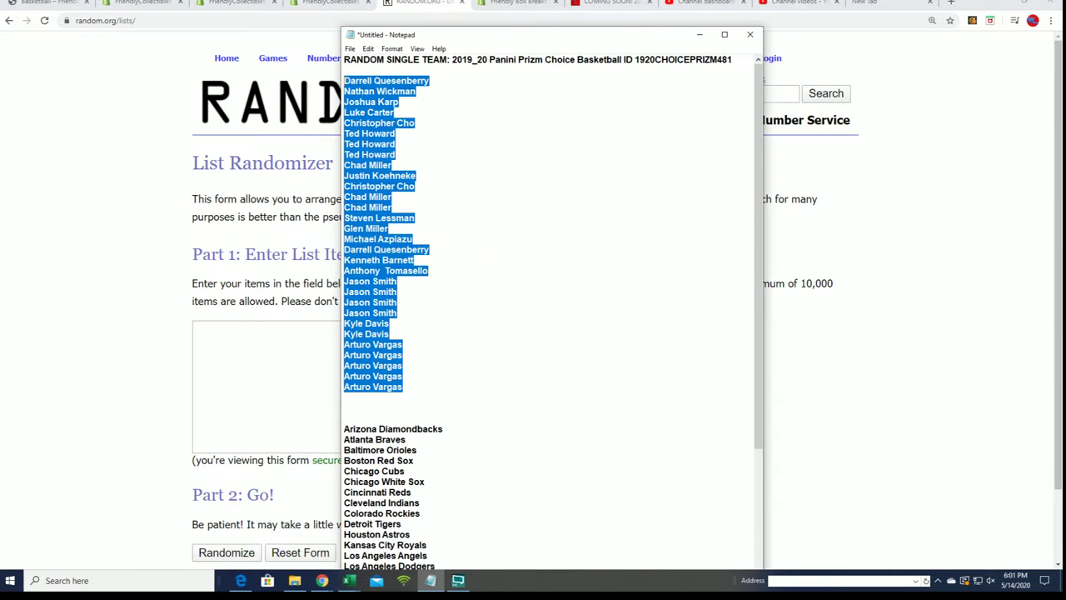
pyautogui.moveTo(505, 28); pyautogui.dragTo(504, 0)
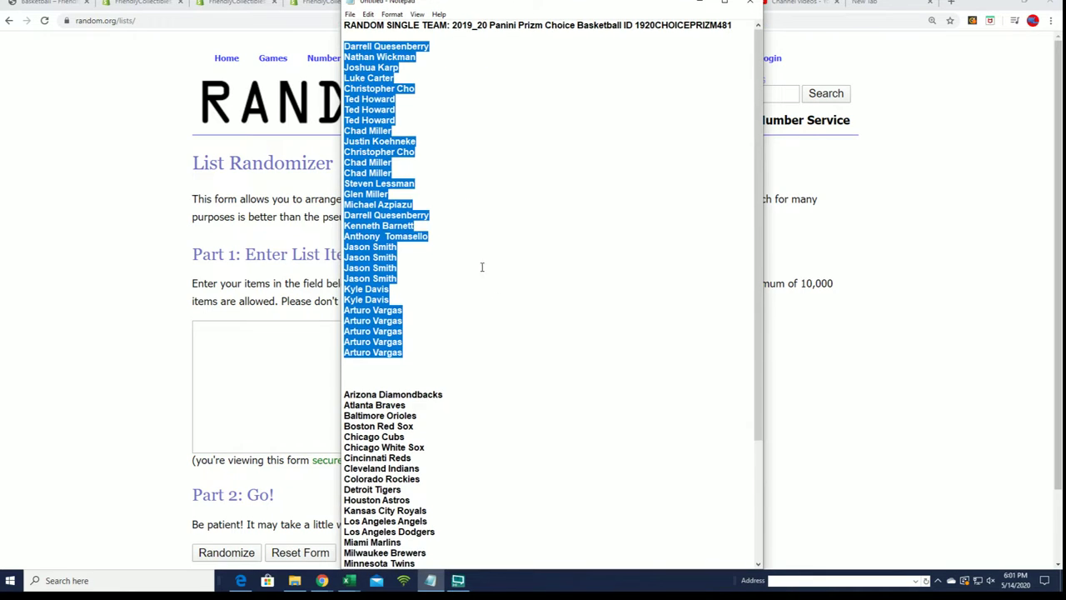
pyautogui.scroll(-5, 498, 526)
pyautogui.moveTo(440, 542)
pyautogui.mouseDown()
pyautogui.moveTo(345, 373)
pyautogui.moveTo(344, 236)
pyautogui.mouseUp()
pyautogui.rightClick(387, 267)
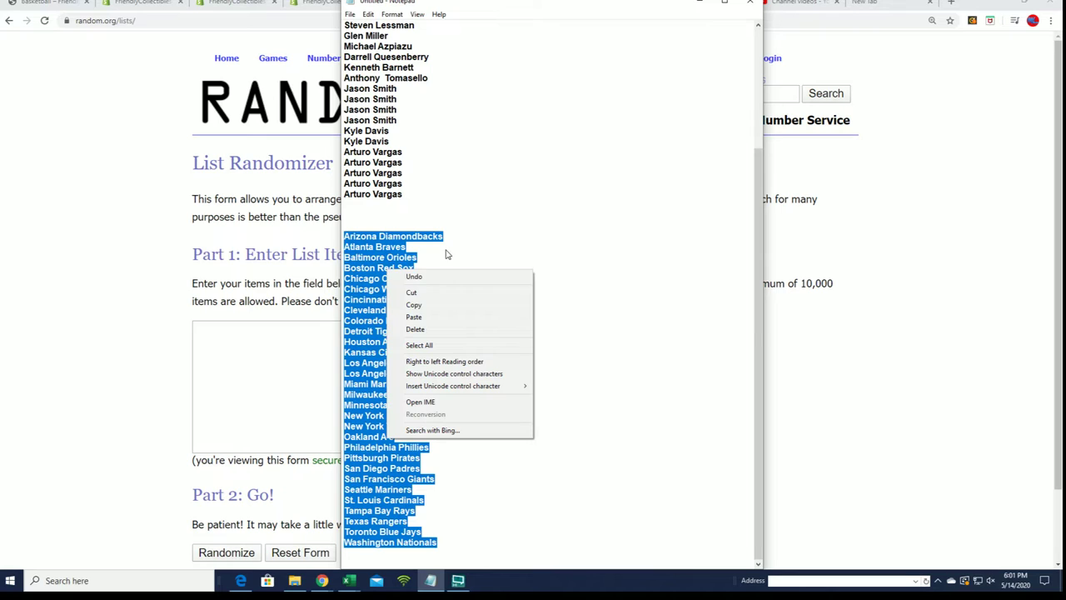
pyautogui.click(407, 306)
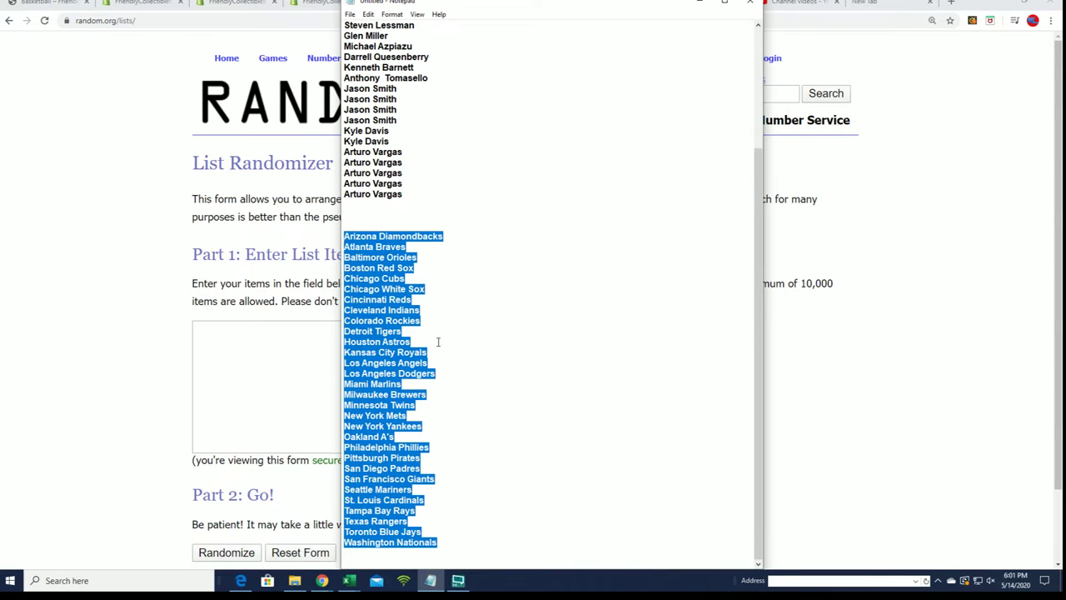
# - Paste the MLB teams into the randomizer, then reload an empty form
pyautogui.click(226, 324)
pyautogui.rightClick(224, 332)
pyautogui.click(275, 414)
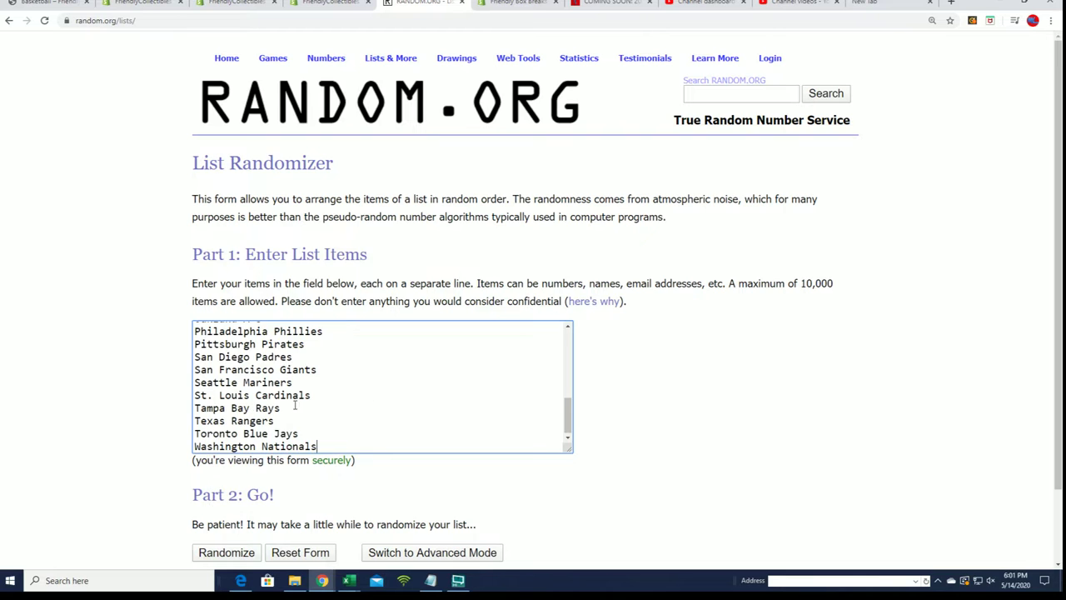
pyautogui.scroll(-1, 524, 409)
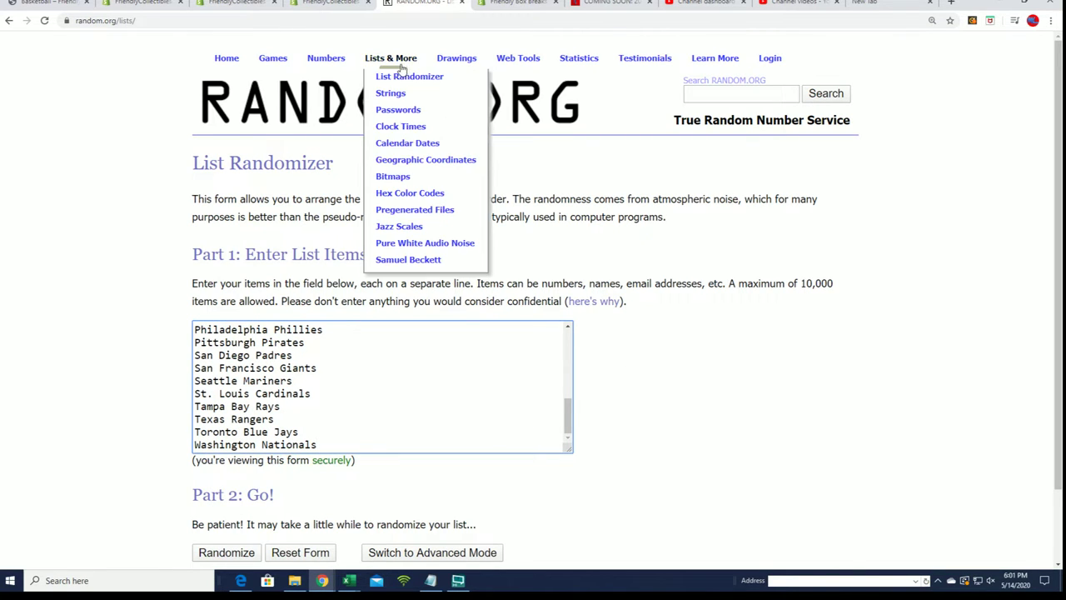
pyautogui.click(401, 78)
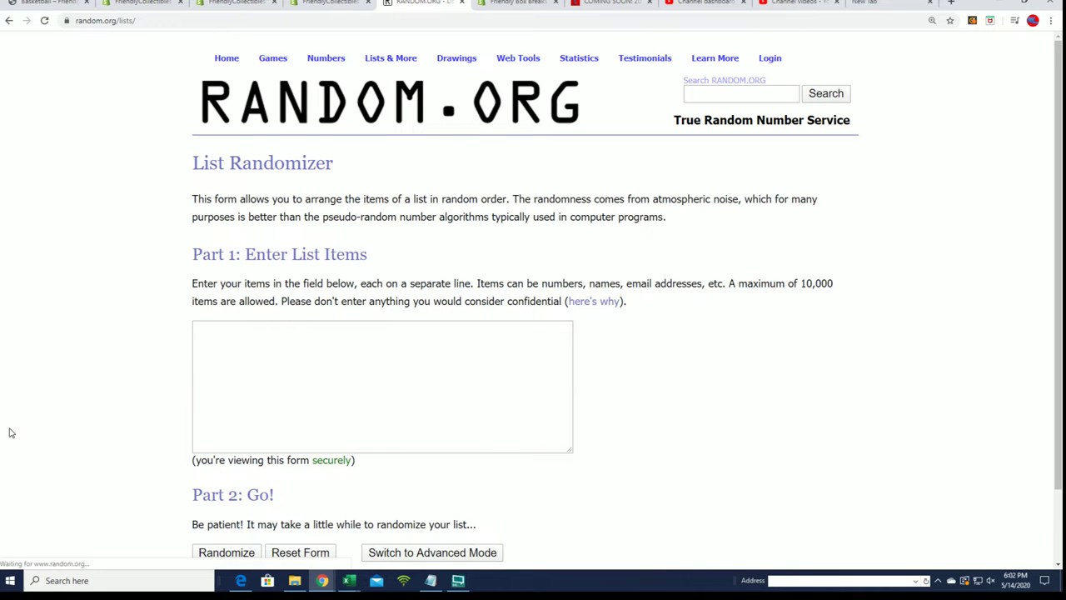
# - Cut the MLB list, Arizona Diamondbacks to Washington Nationals, from the notes
pyautogui.hotkey('alt', 'Tab')
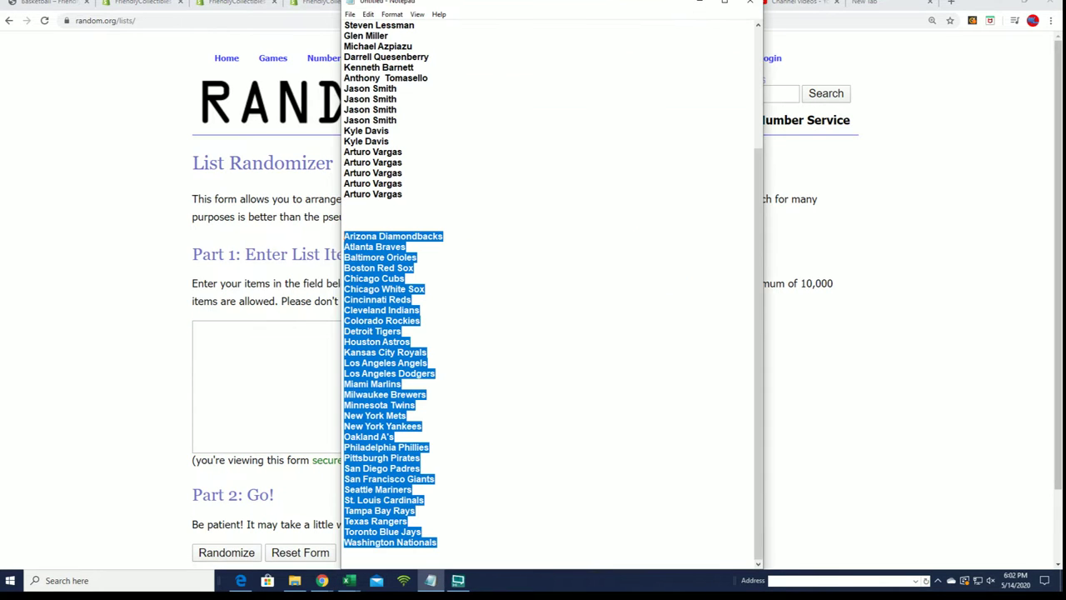
pyautogui.scroll(5, 529, 352)
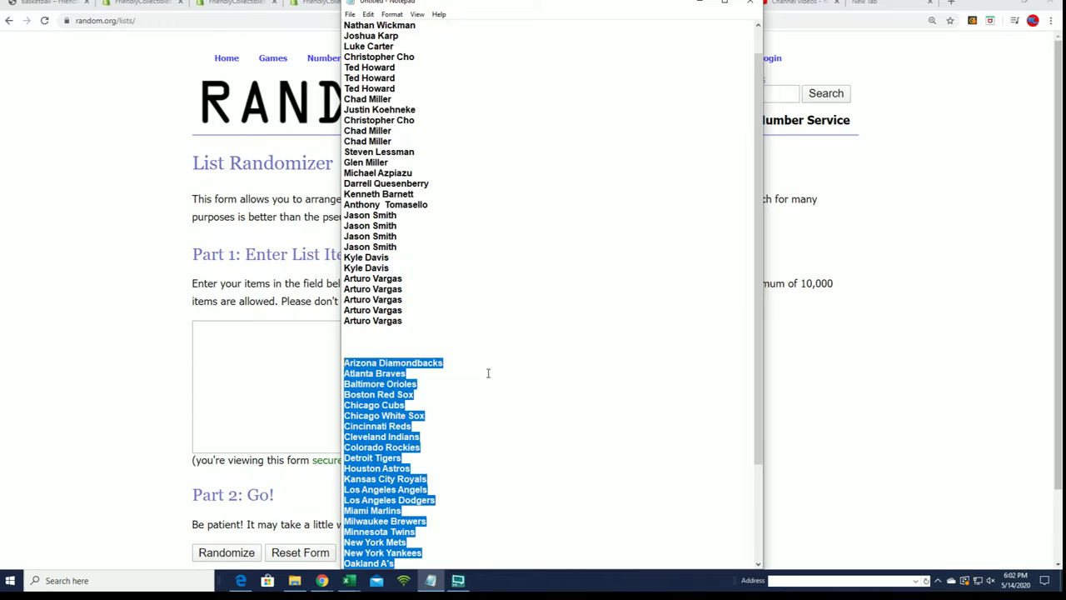
pyautogui.scroll(-5, 466, 379)
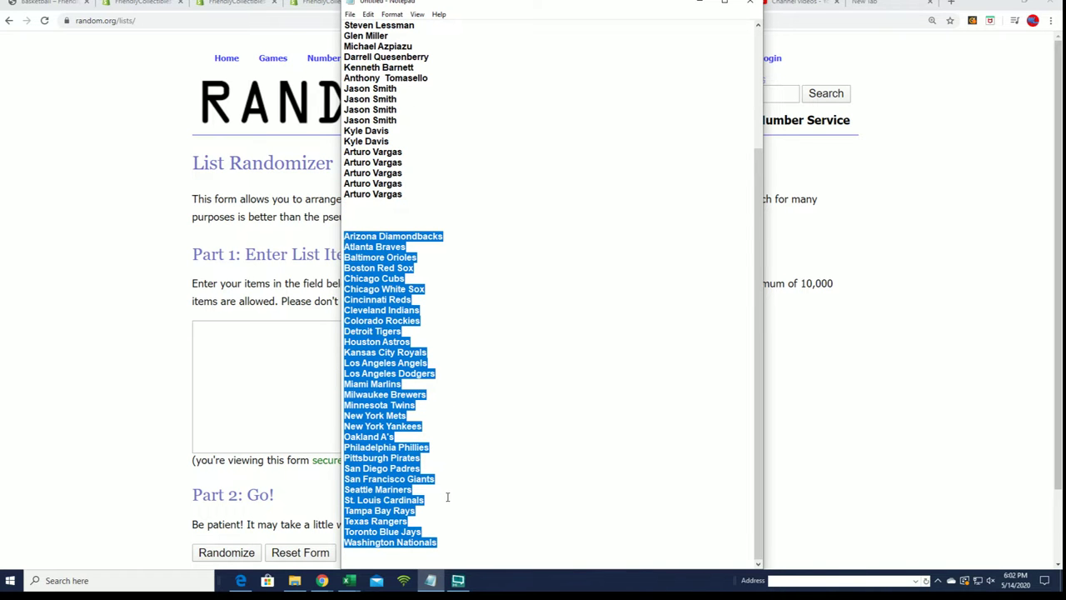
pyautogui.moveTo(457, 538)
pyautogui.mouseDown()
pyautogui.moveTo(343, 308)
pyautogui.moveTo(335, 240)
pyautogui.mouseUp()
pyautogui.hotkey('ctrl', 'x')
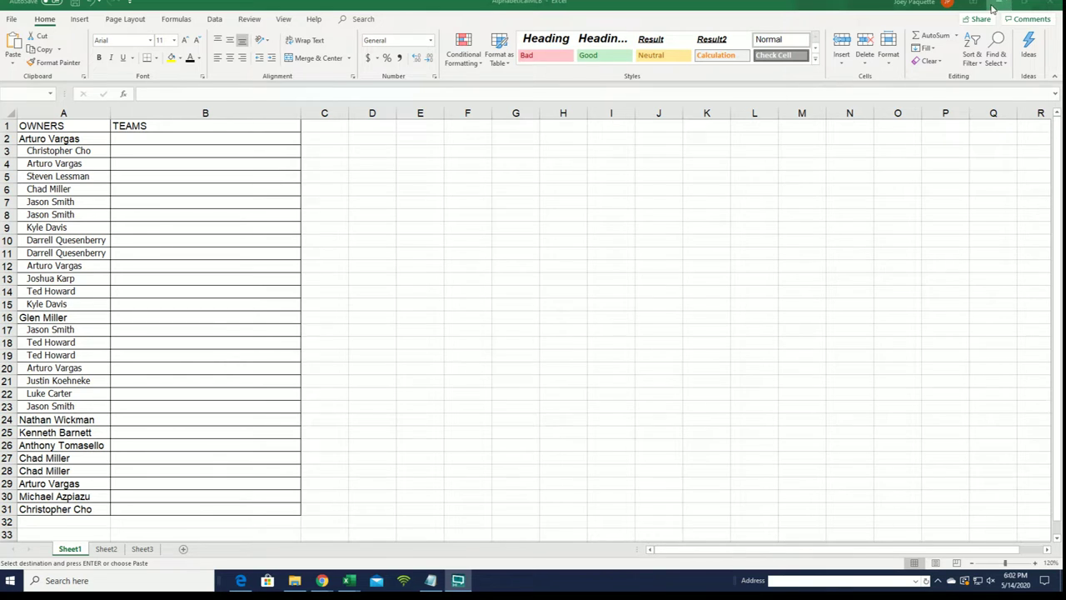
# - Paste the NBA team list into the randomizer, removing the trailing blank line
pyautogui.click(993, 8)
pyautogui.click(258, 325)
pyautogui.rightClick(198, 325)
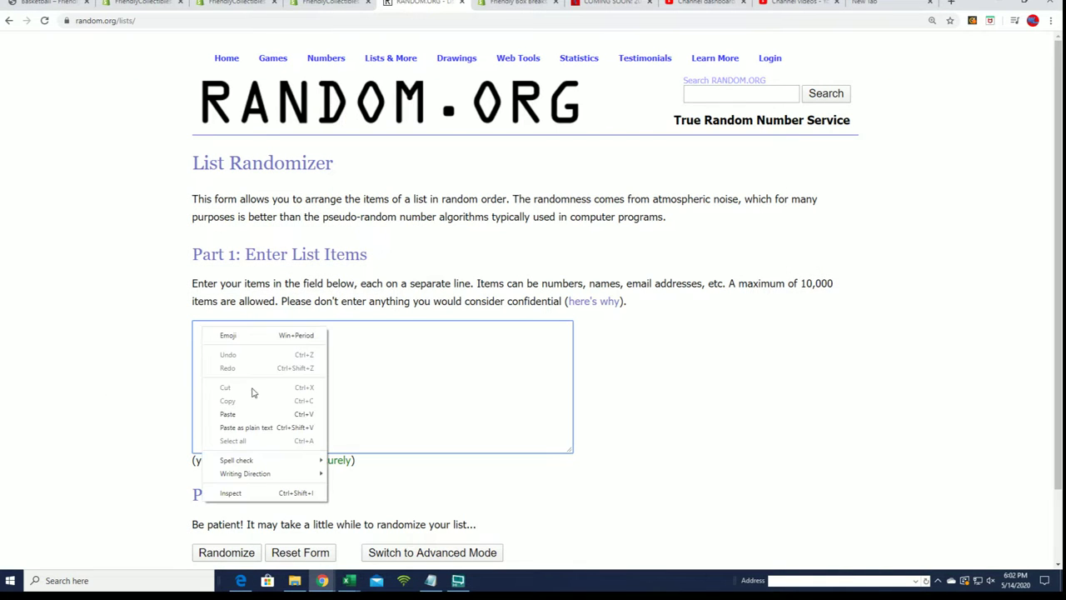
pyautogui.click(225, 416)
pyautogui.scroll(-1, 665, 333)
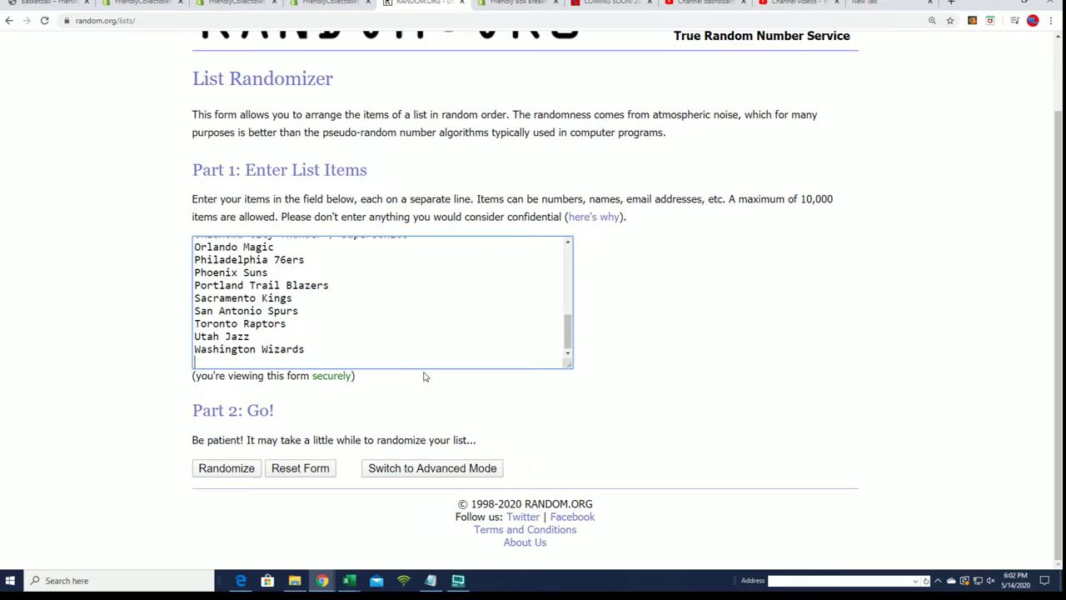
pyautogui.press('BackSpace')
# - Randomize the NBA teams, then reshuffle five more times with Again!
pyautogui.click(226, 467)
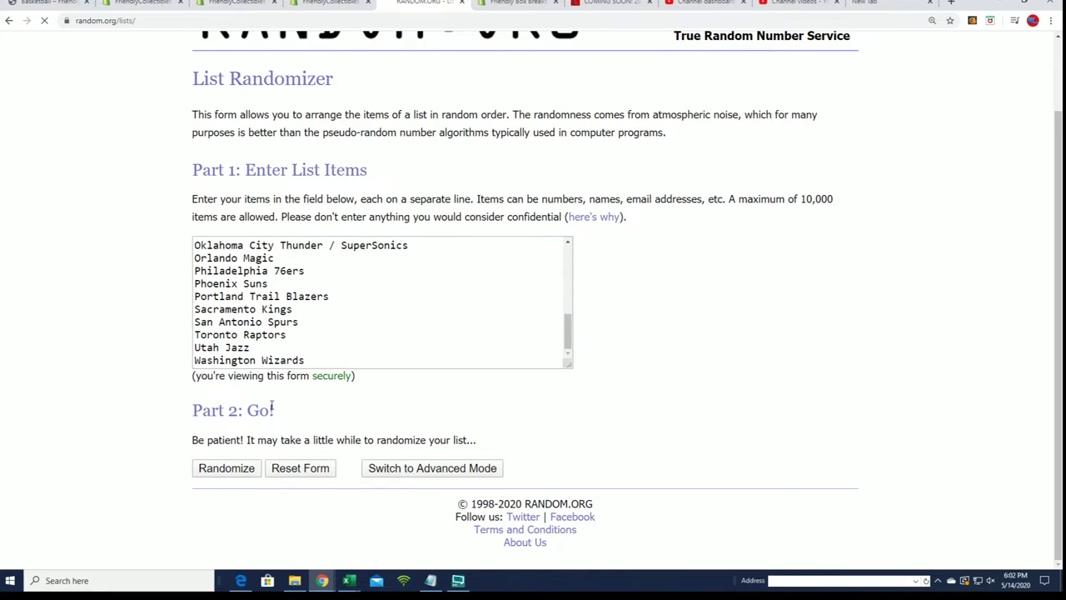
pyautogui.scroll(-3, 229, 444)
pyautogui.click(214, 467)
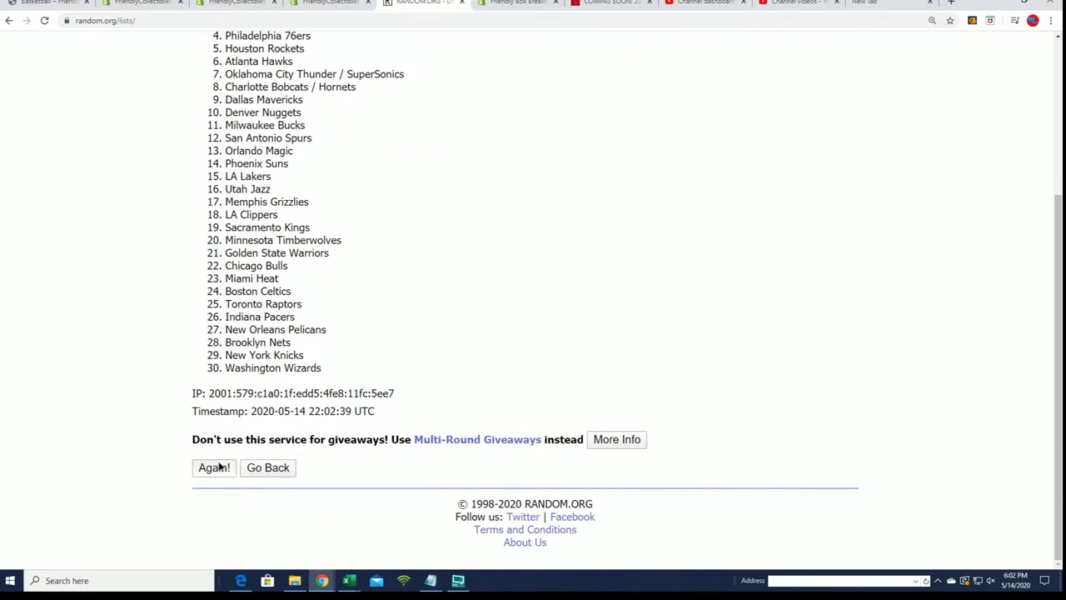
pyautogui.click(216, 469)
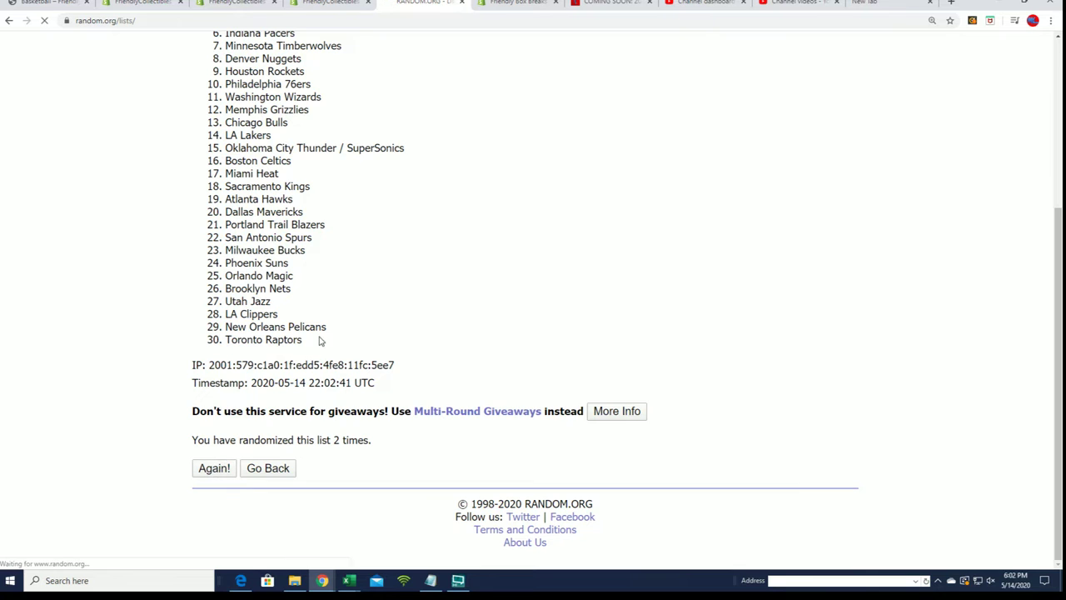
pyautogui.scroll(-2, 324, 345)
pyautogui.click(214, 467)
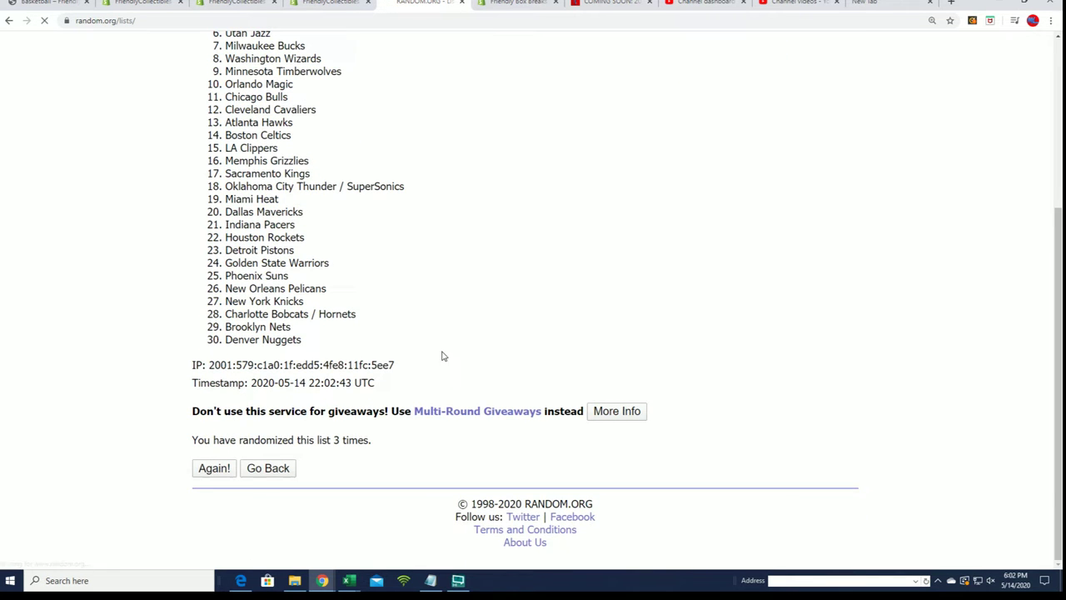
pyautogui.scroll(-3, 405, 405)
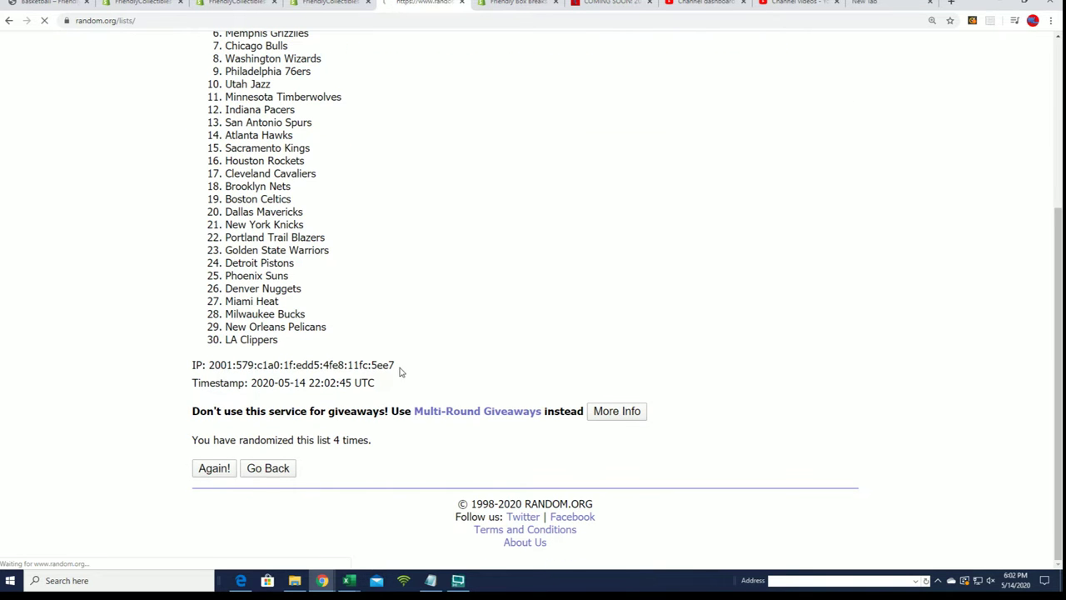
pyautogui.click(214, 467)
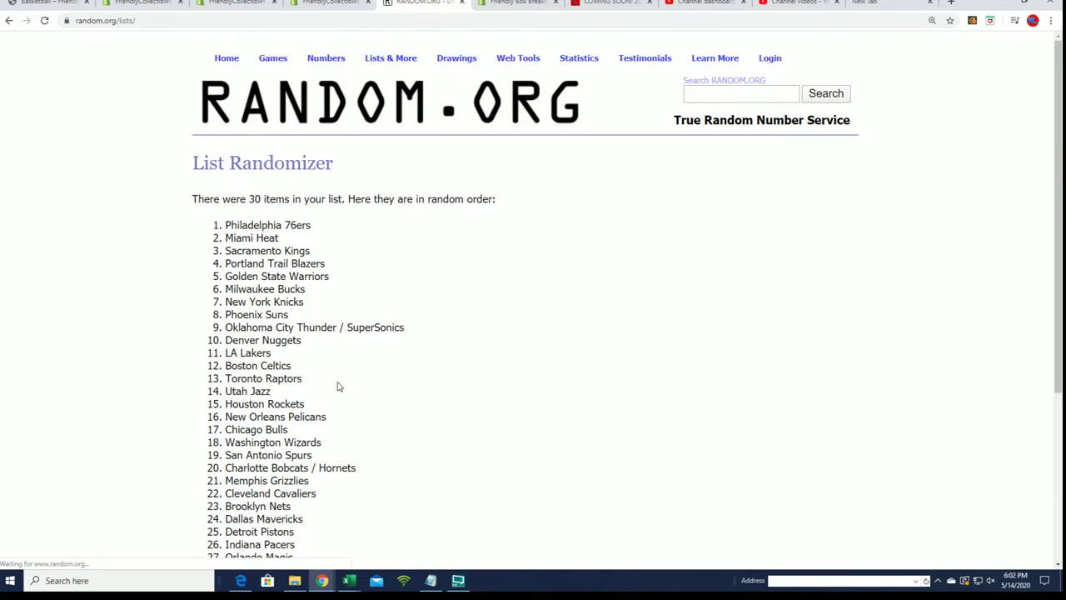
pyautogui.scroll(-5, 364, 409)
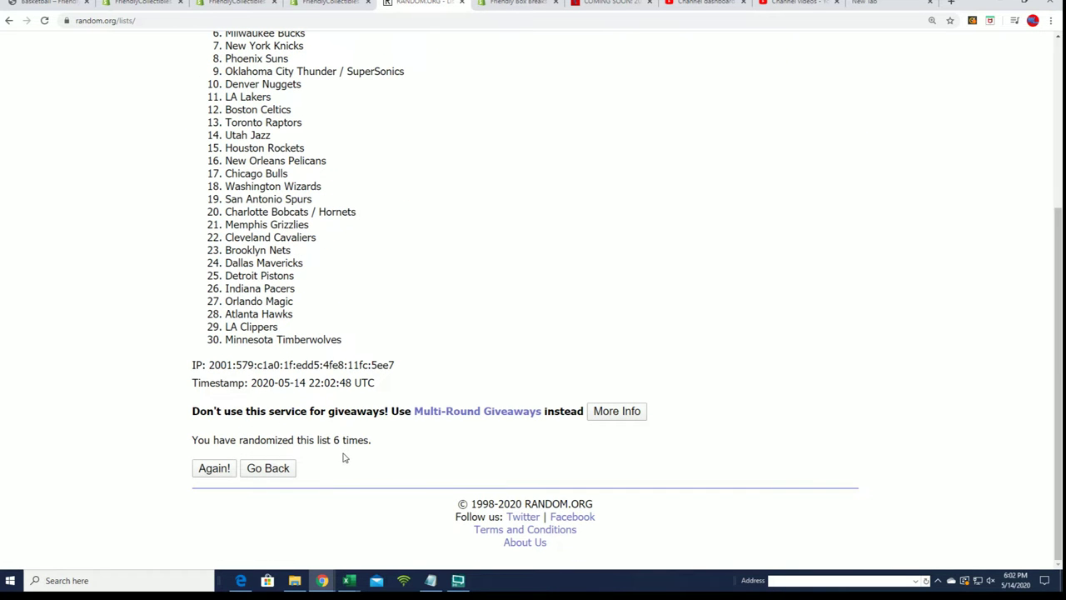
pyautogui.click(215, 468)
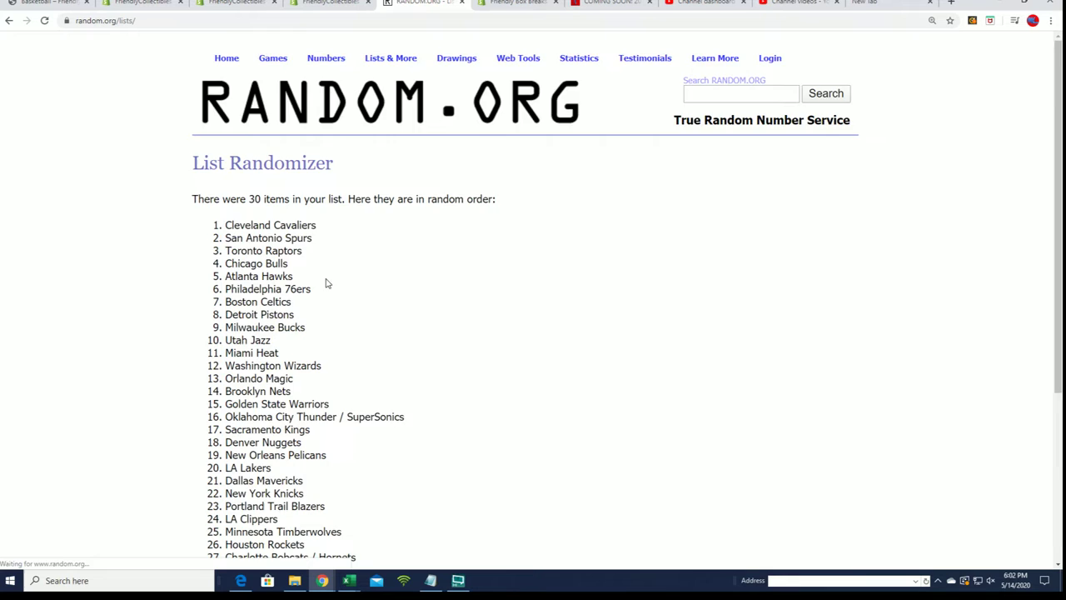
pyautogui.scroll(-1, 301, 163)
# - Copy all 30 shuffled team names, starting with Cleveland Cavaliers
pyautogui.moveTo(226, 112)
pyautogui.mouseDown()
pyautogui.moveTo(316, 156)
pyautogui.moveTo(338, 483)
pyautogui.mouseUp()
pyautogui.rightClick(300, 439)
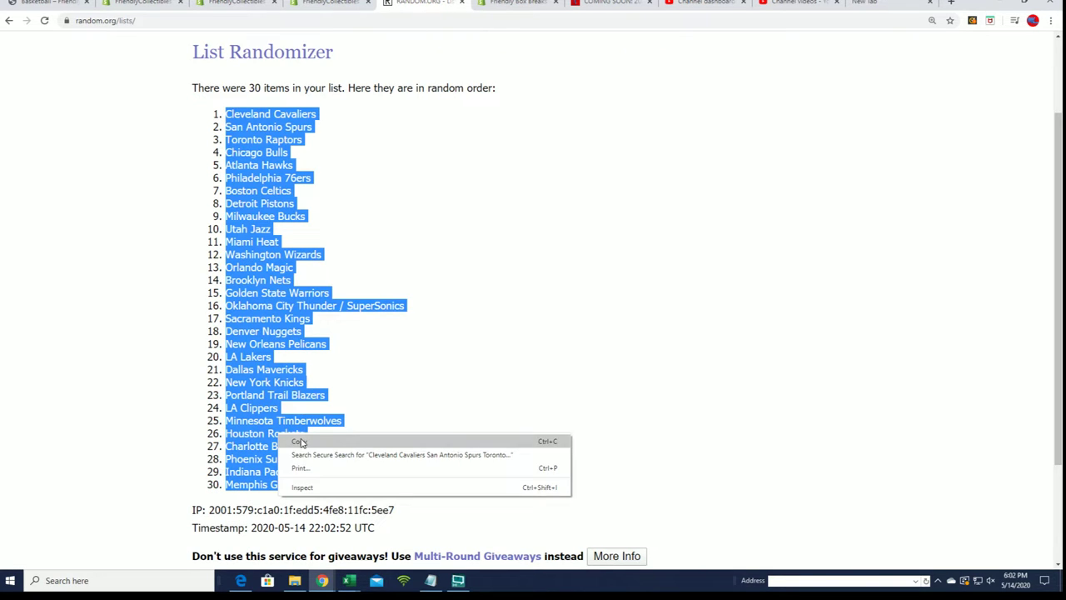
pyautogui.click(302, 438)
pyautogui.scroll(-2, 364, 463)
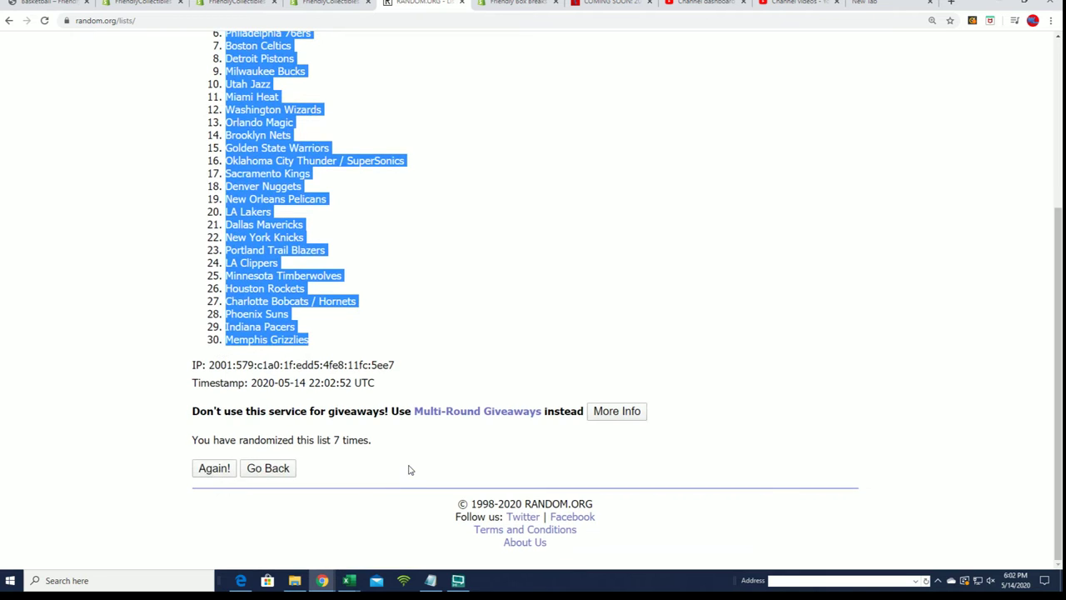
pyautogui.scroll(2, 408, 470)
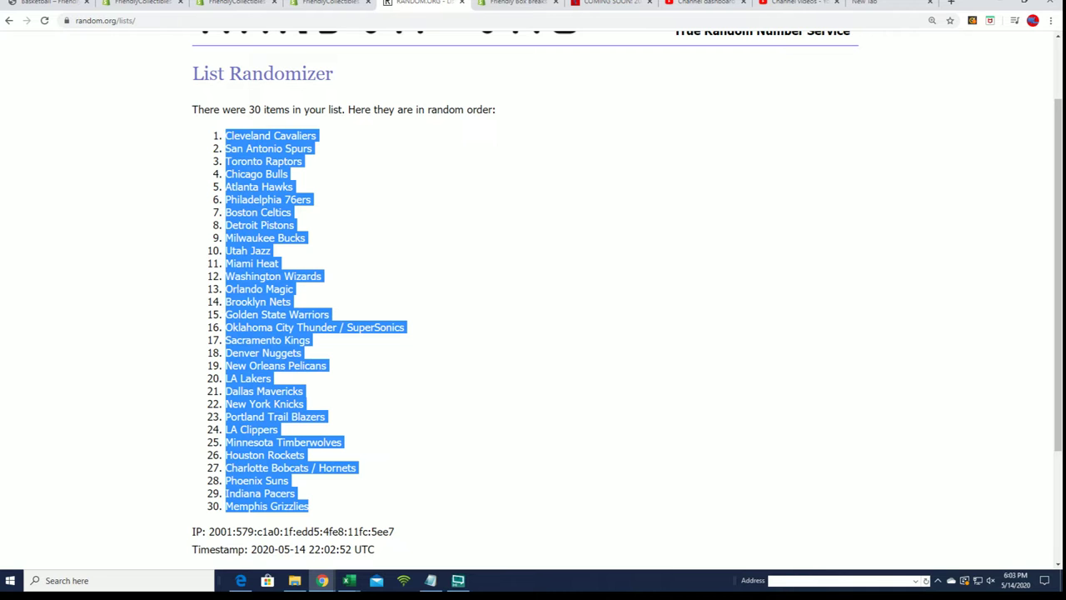
# - Paste the shuffled NBA teams into B2 as Text via Paste Special
pyautogui.hotkey('alt', 'Tab')
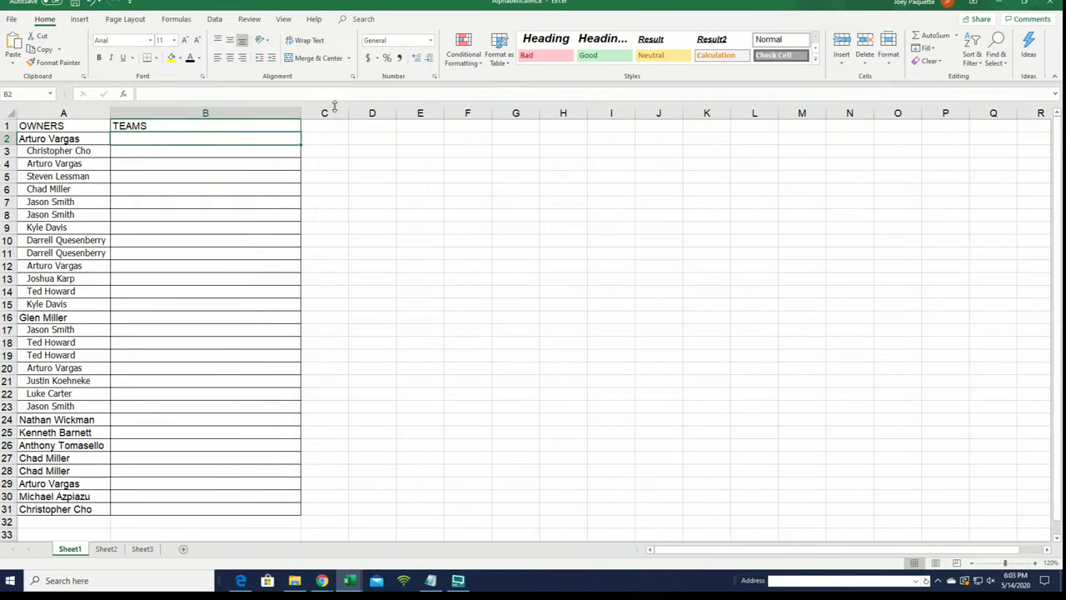
pyautogui.rightClick(123, 143)
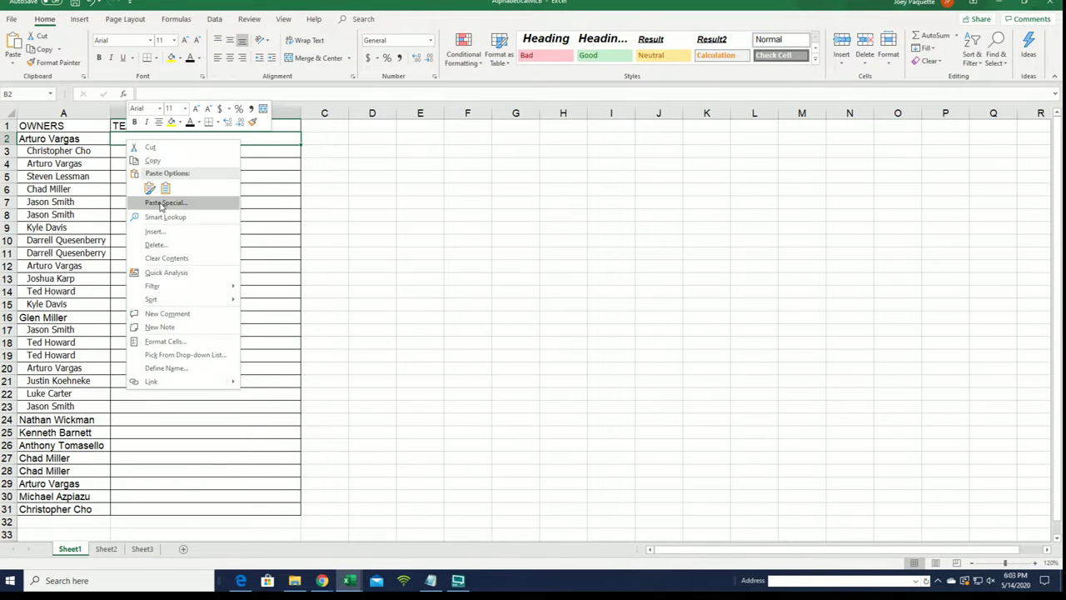
pyautogui.click(158, 203)
pyautogui.click(80, 143)
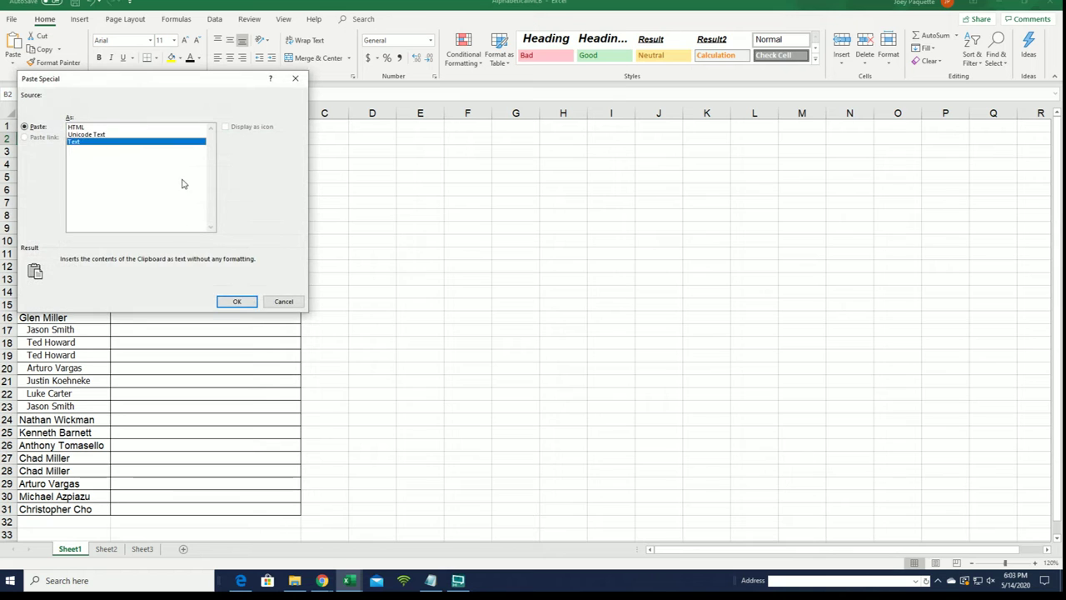
pyautogui.click(234, 301)
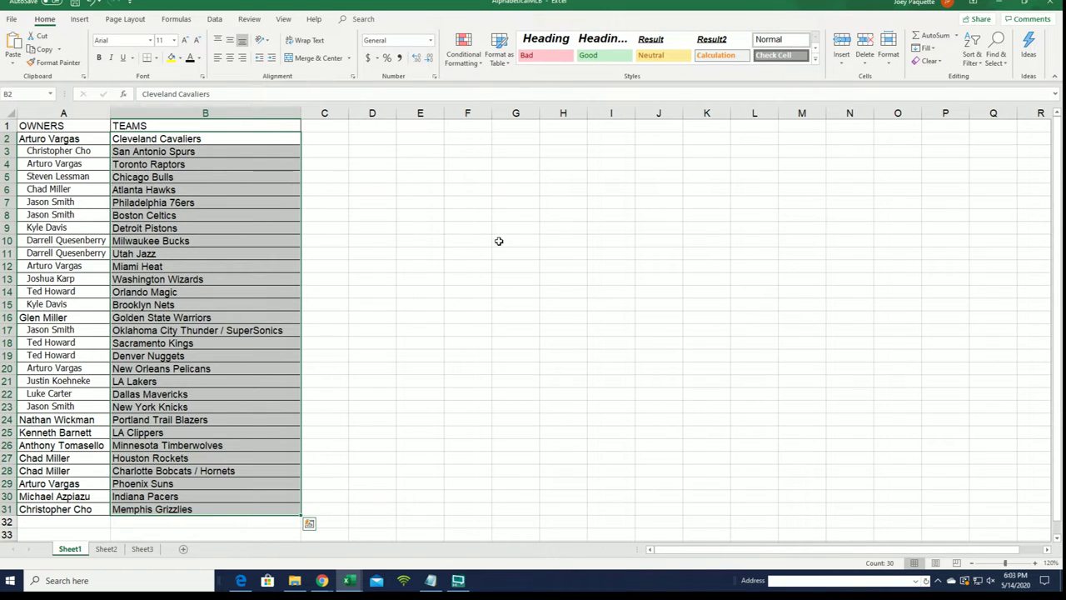
pyautogui.click(206, 371)
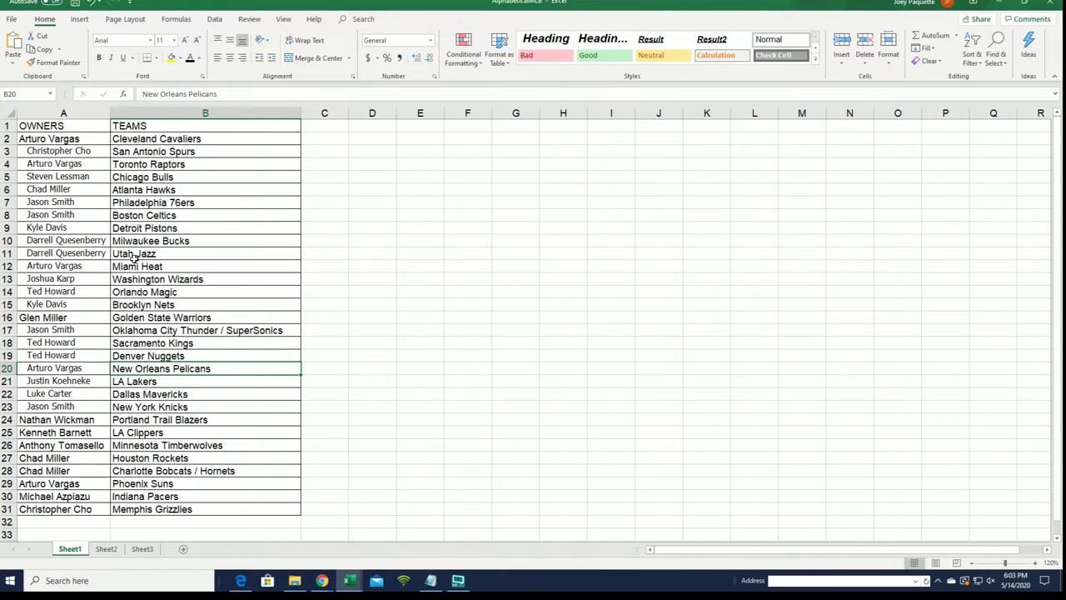
# - Sort B2:B31 A to Z with the selection expanded to column A
pyautogui.click(89, 510)
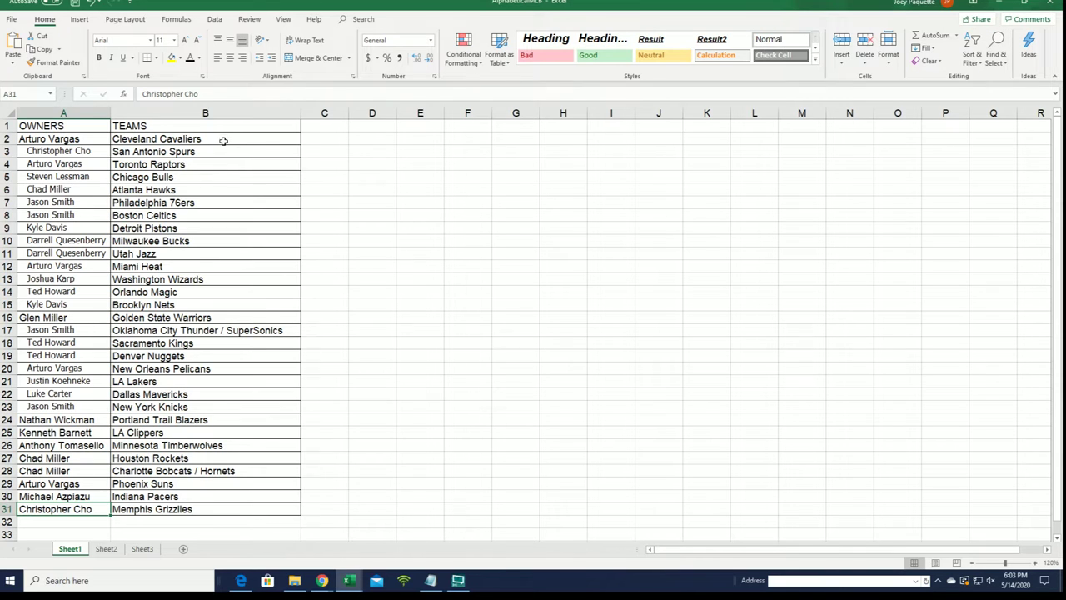
pyautogui.moveTo(223, 142)
pyautogui.mouseDown()
pyautogui.moveTo(180, 433)
pyautogui.moveTo(249, 533)
pyautogui.moveTo(250, 510)
pyautogui.mouseUp()
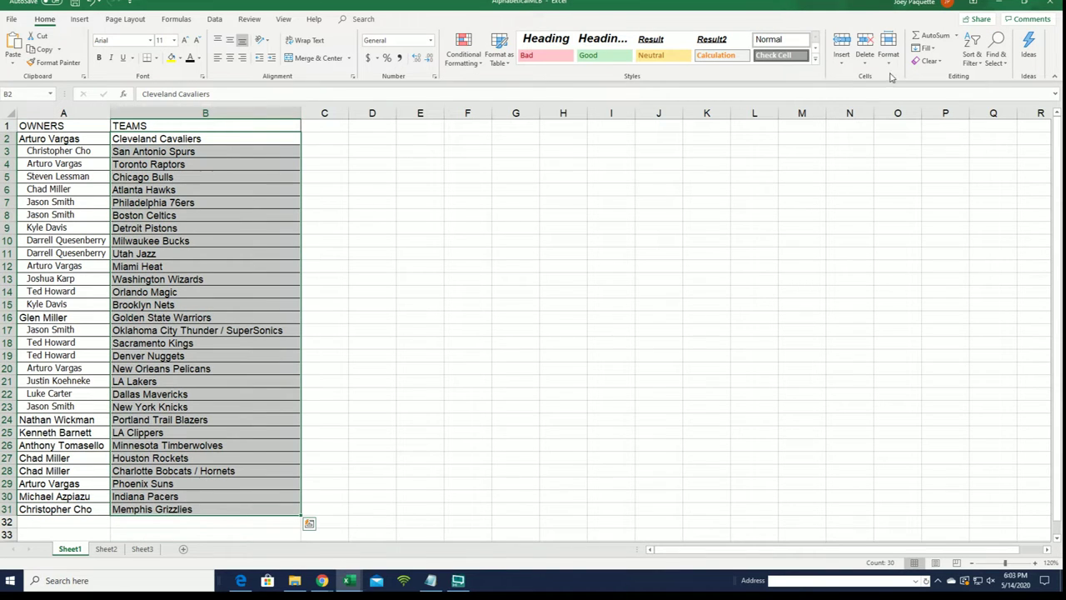
pyautogui.click(972, 46)
pyautogui.click(976, 80)
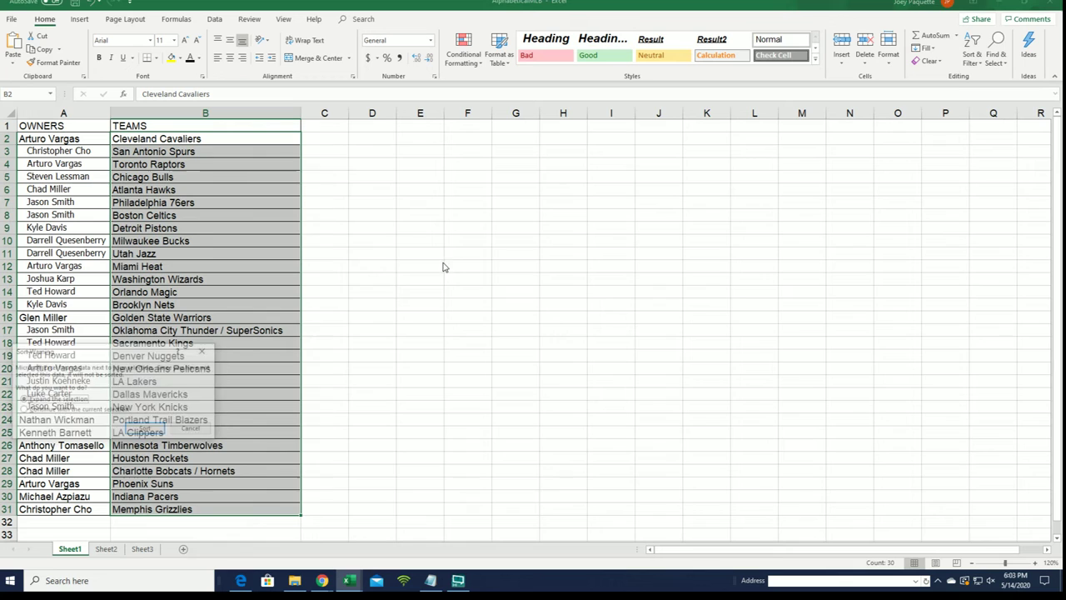
pyautogui.click(133, 430)
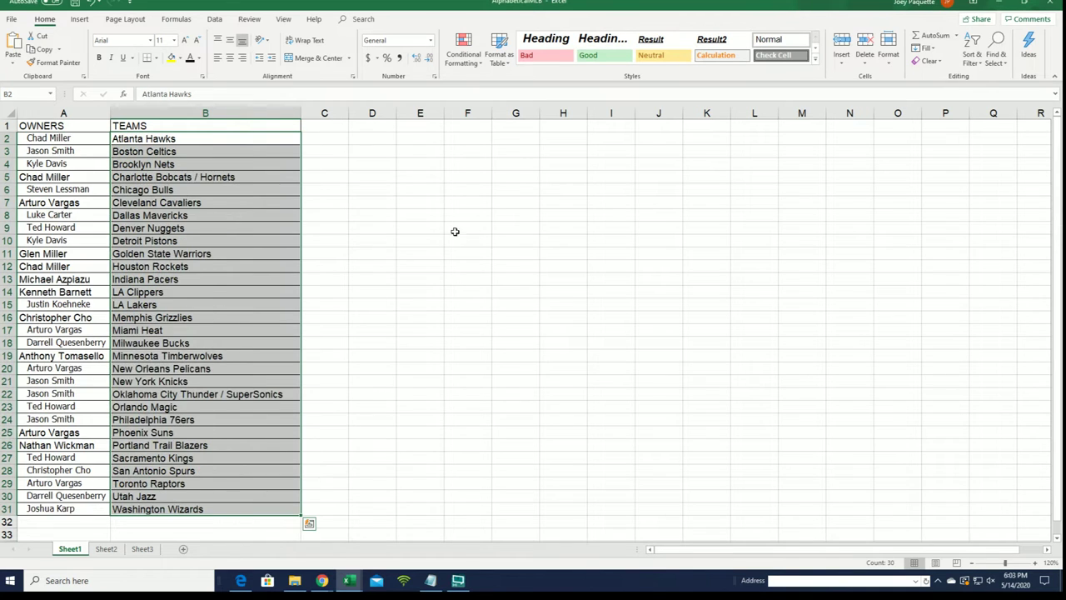